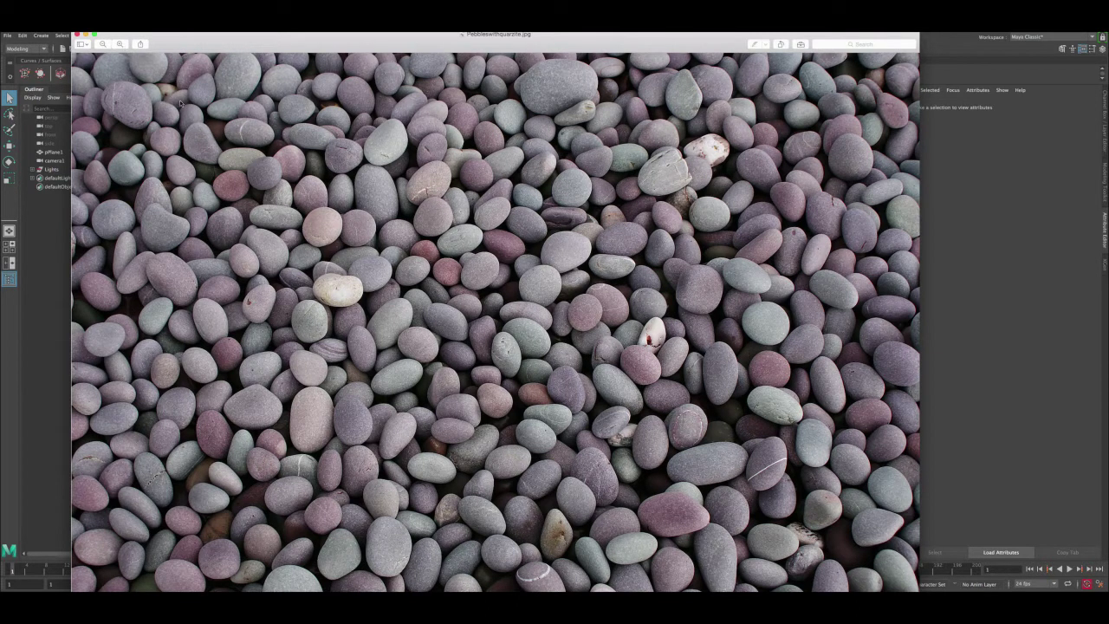
Examine the pebble photo Pebbleswithquarzite.jpg at a closer zoom, return it to full view and close it.
click(120, 44)
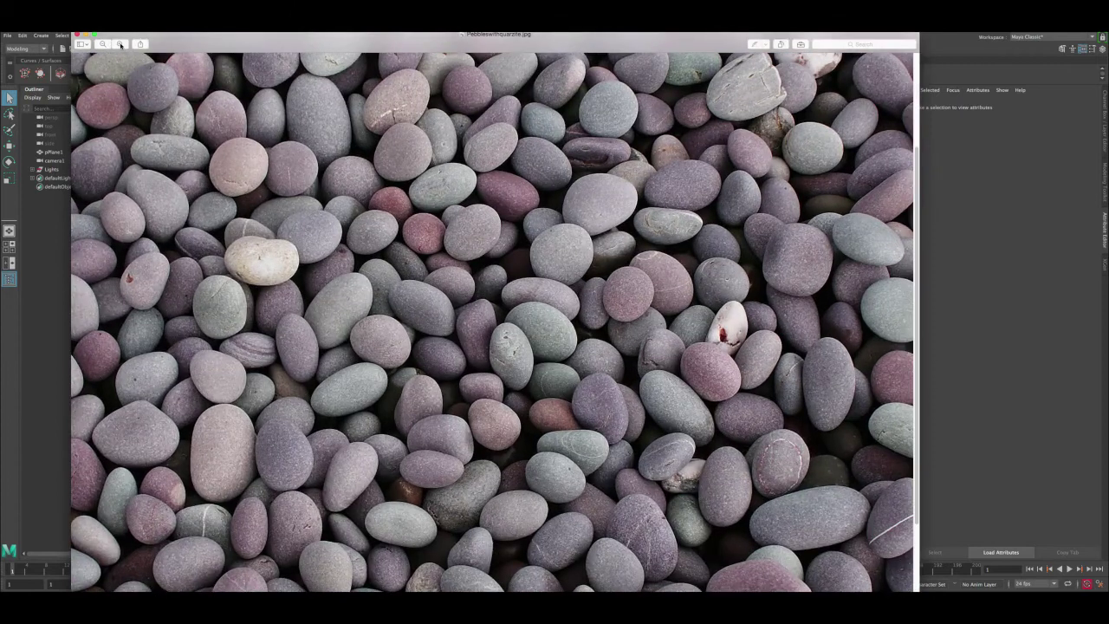
click(121, 44)
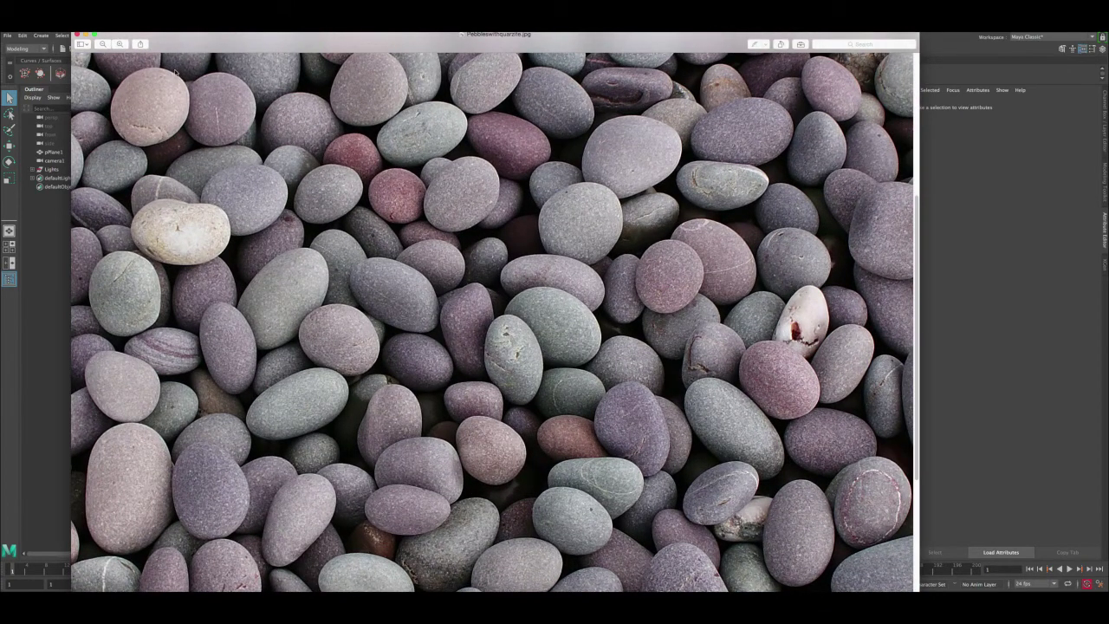
click(102, 44)
click(102, 44)
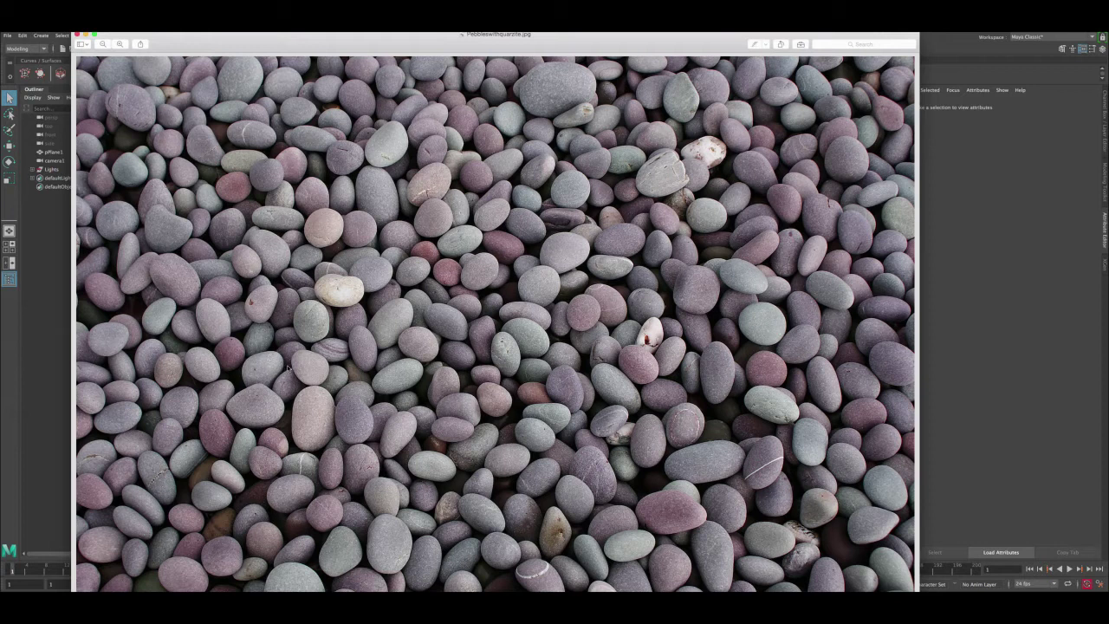
click(78, 34)
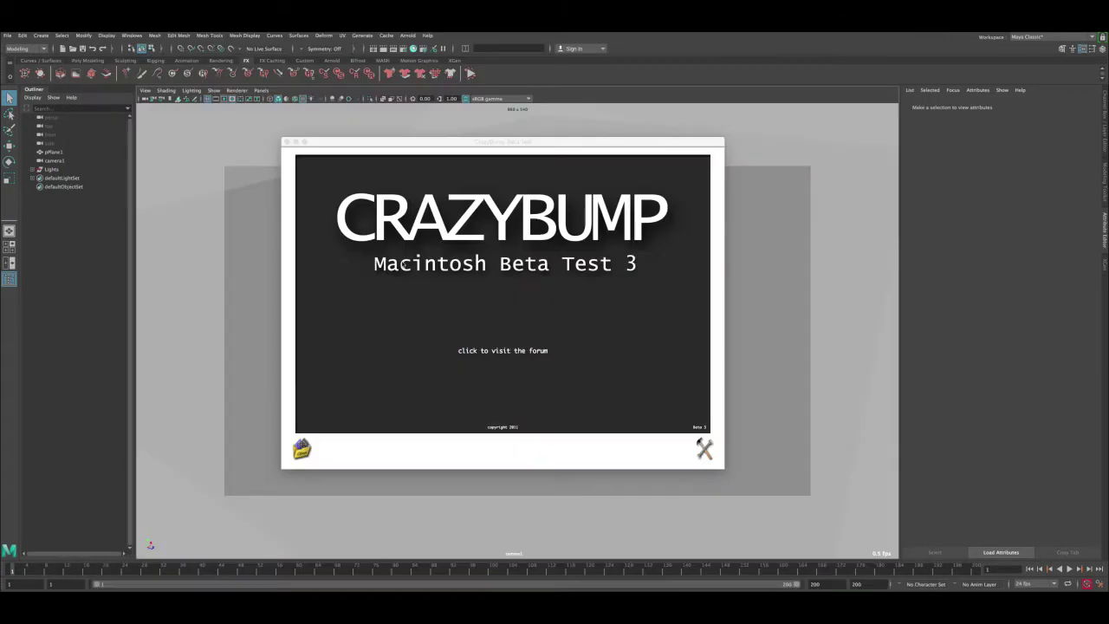
Switch to CrazyBump and open the pebble image from file as a photograph.
drag(440, 143, 438, 147)
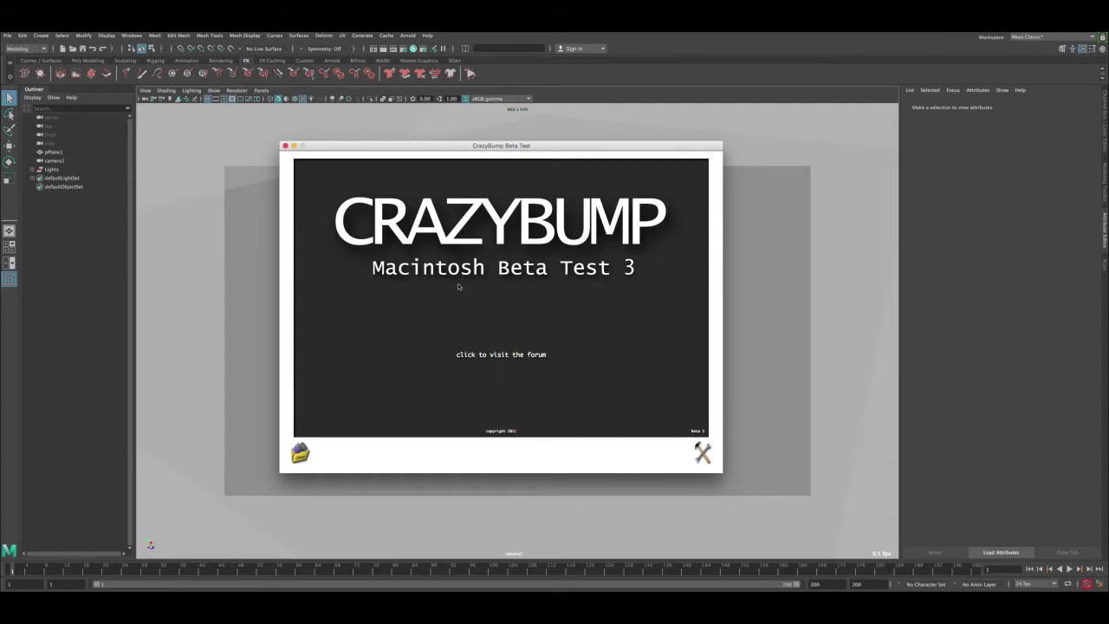
click(300, 452)
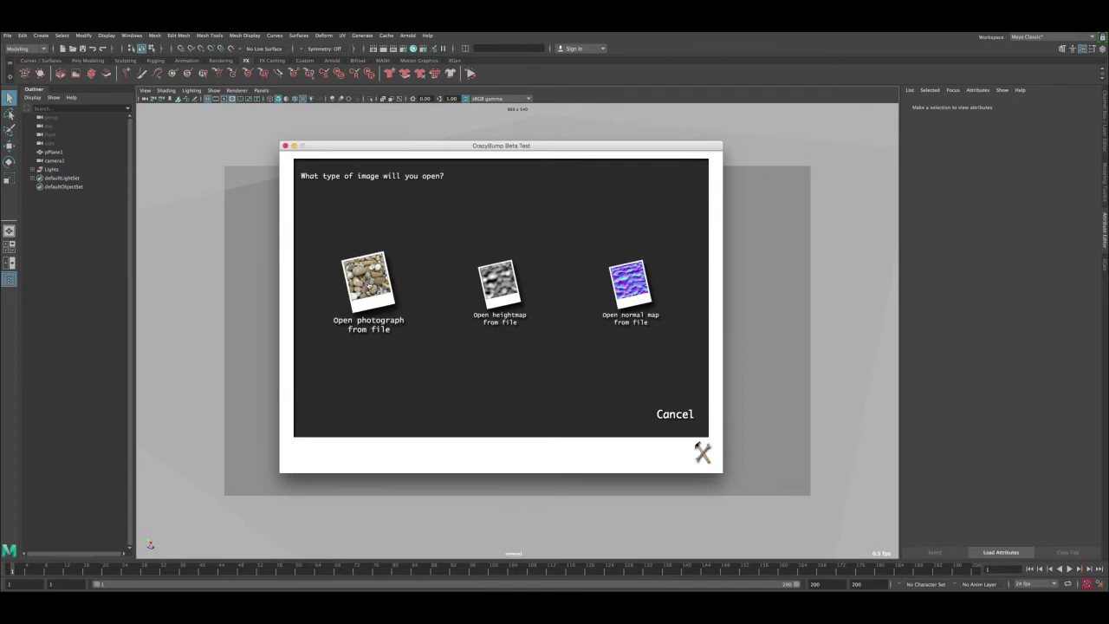
click(368, 286)
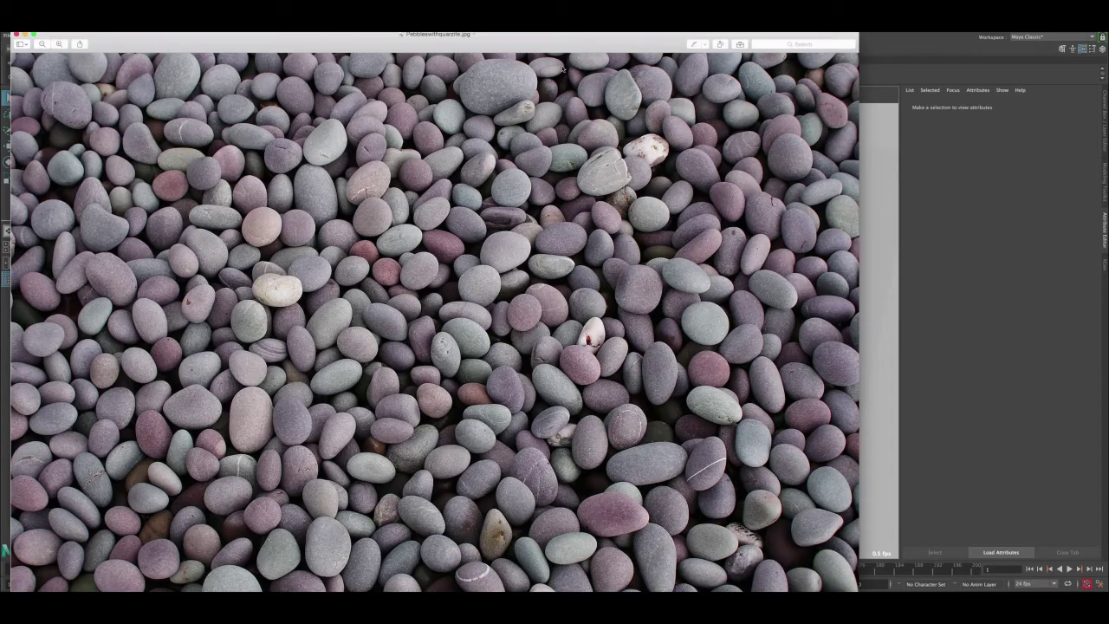
Arrange the pebble photo beside CrazyBump's two candidate shapes and compare the pebbles' relief with them.
drag(561, 54, 97, 35)
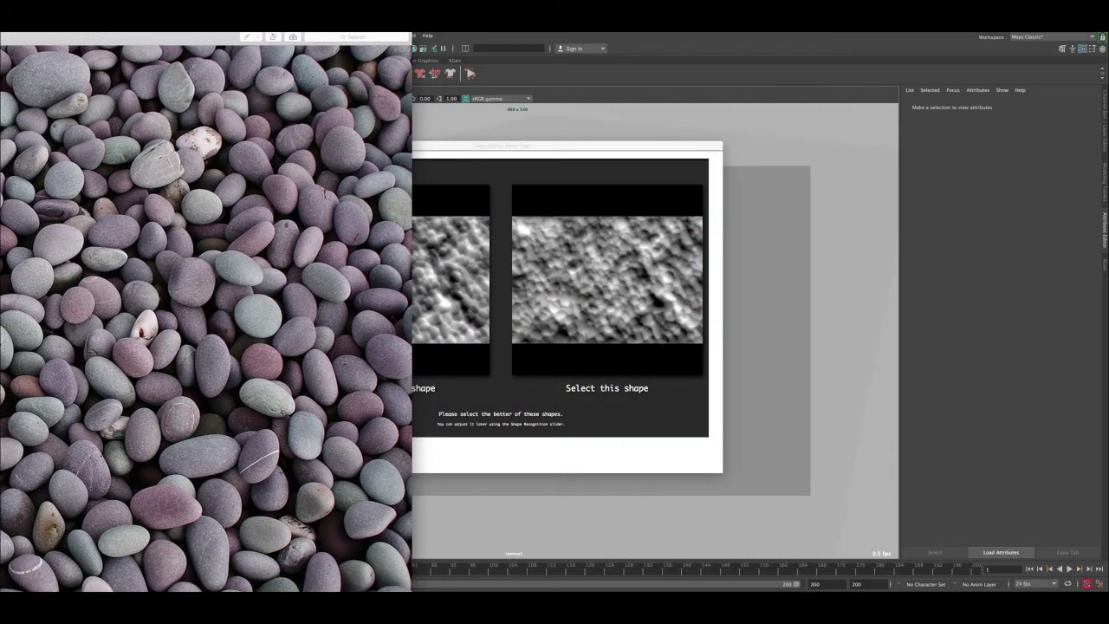
drag(437, 148, 712, 145)
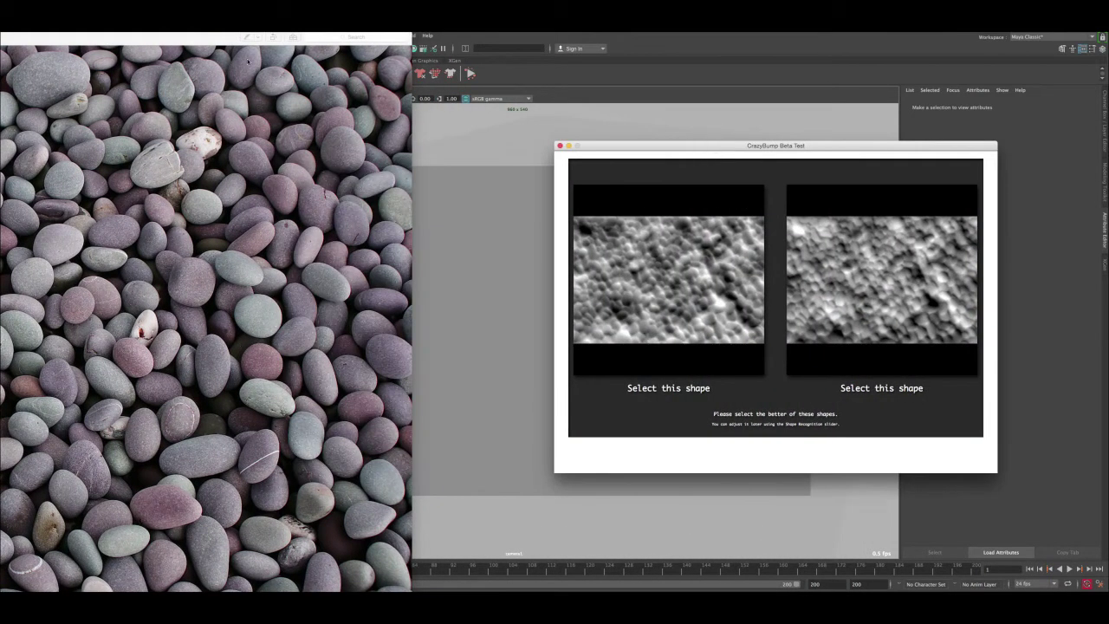
drag(204, 38, 481, 37)
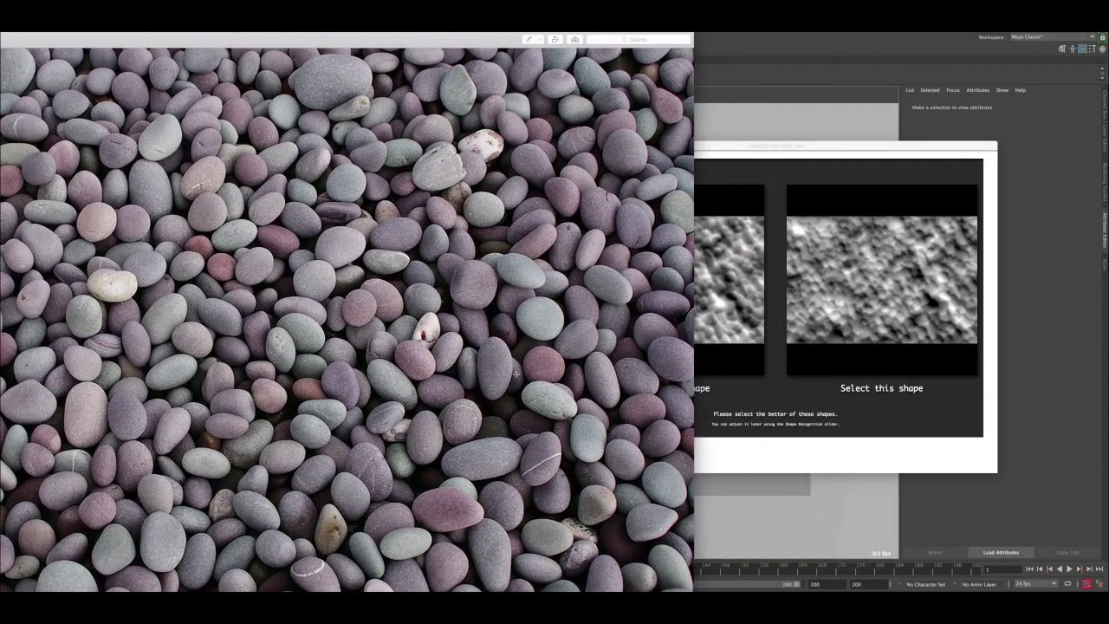
drag(445, 360, 564, 473)
click(394, 397)
drag(826, 148, 840, 147)
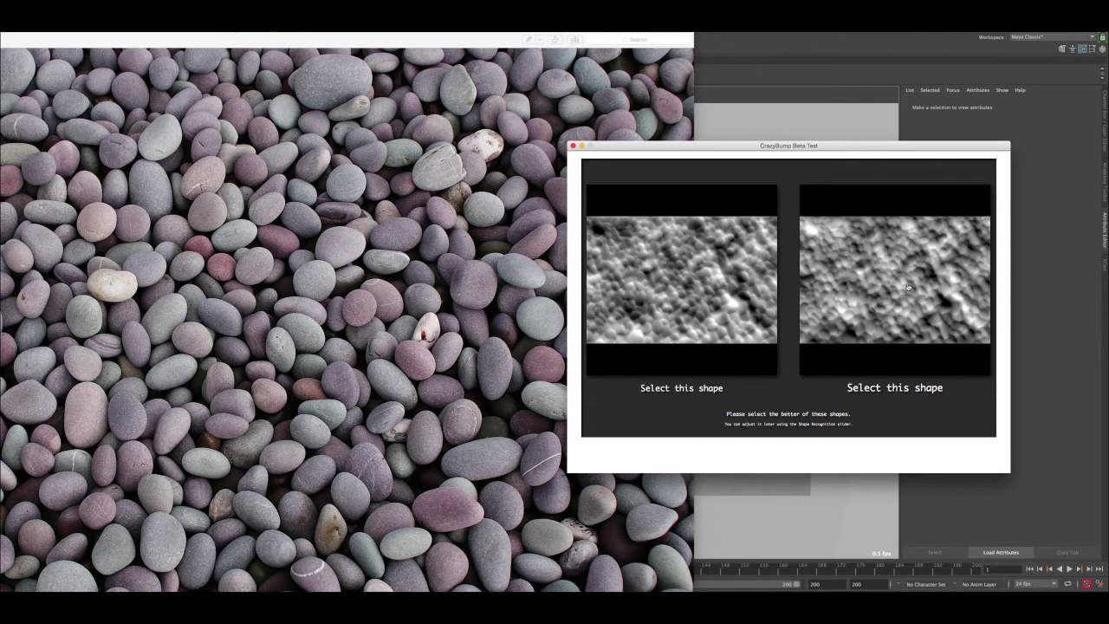
click(364, 287)
Mark small areas at the photo's edge, compare them with the two candidate shapes, and put the photo away.
drag(128, 40, 294, 44)
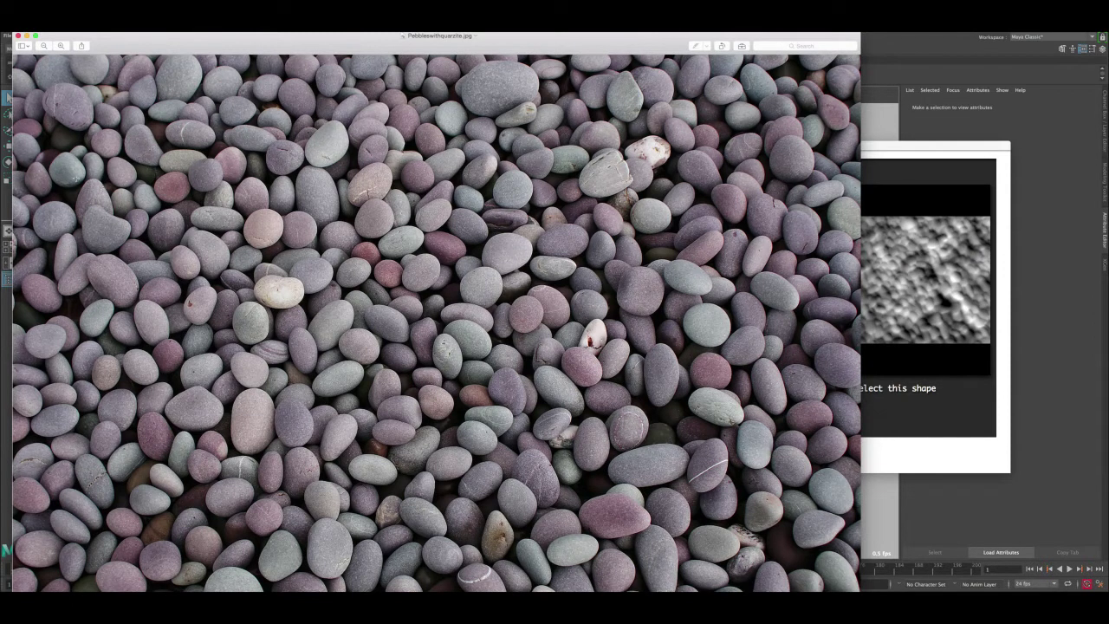
drag(34, 122, 68, 144)
drag(24, 292, 48, 316)
click(929, 144)
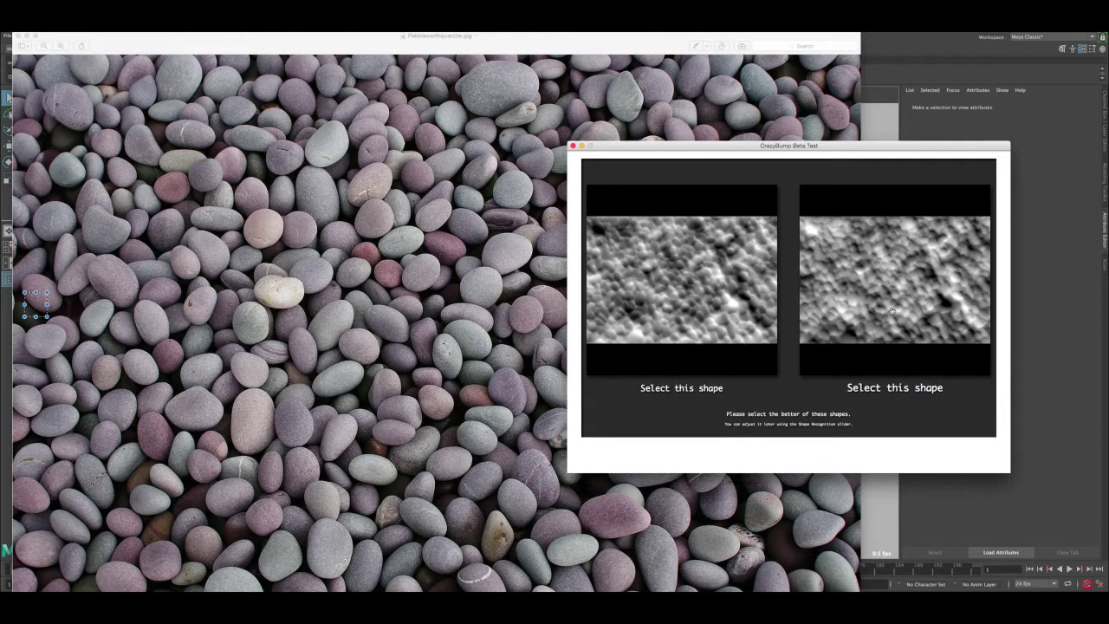
click(28, 38)
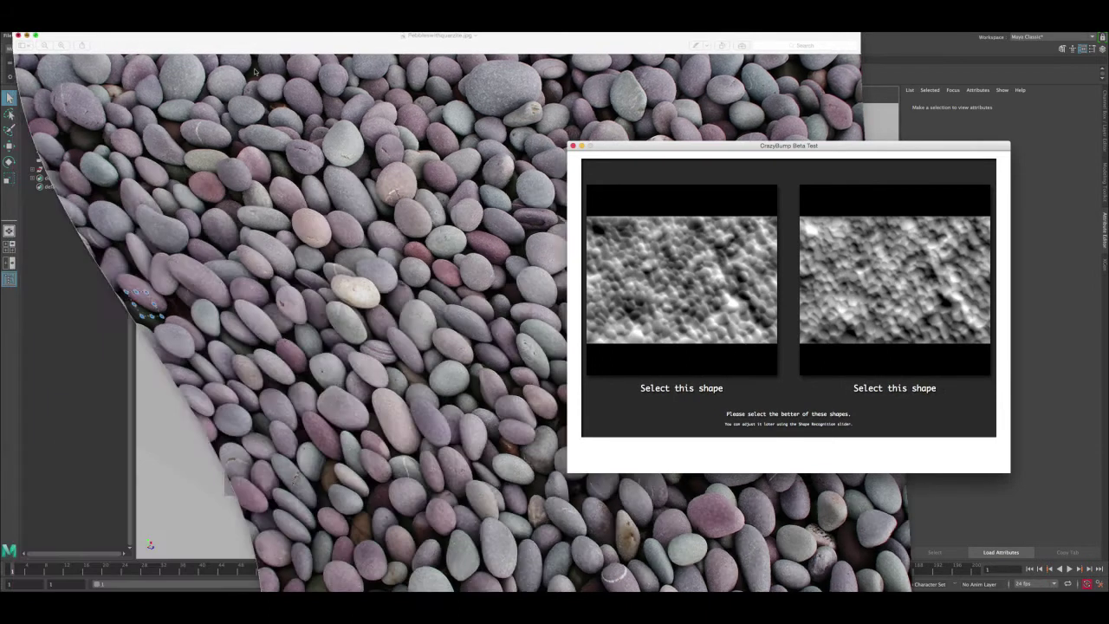
Choose the second candidate shape, with raised pebbles, and inspect the relief on the 3D preview ball.
drag(609, 146, 277, 144)
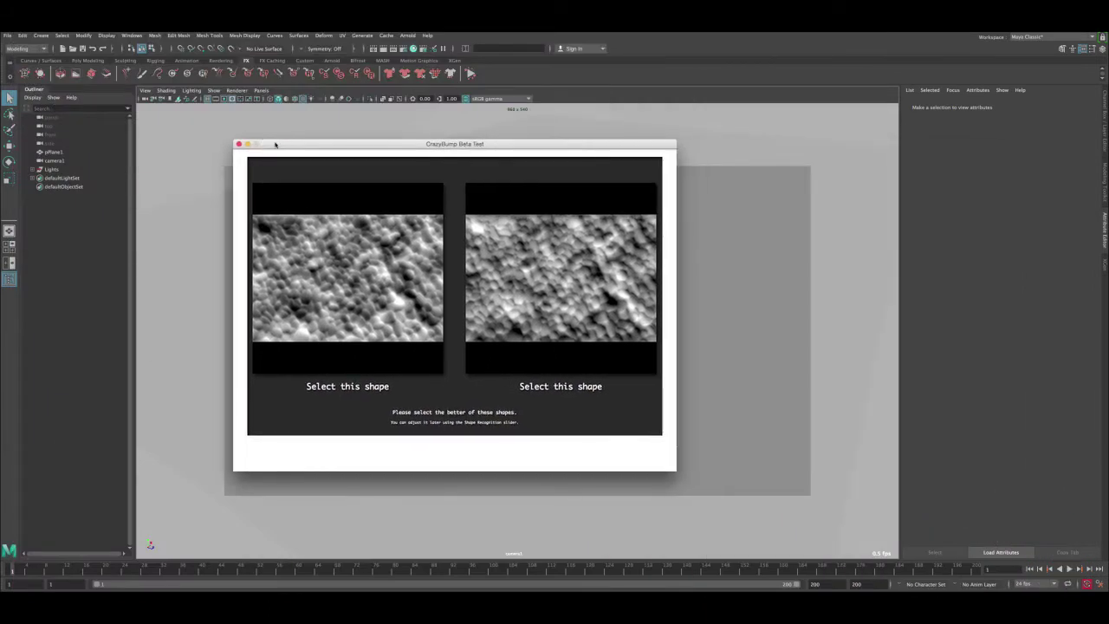
click(580, 292)
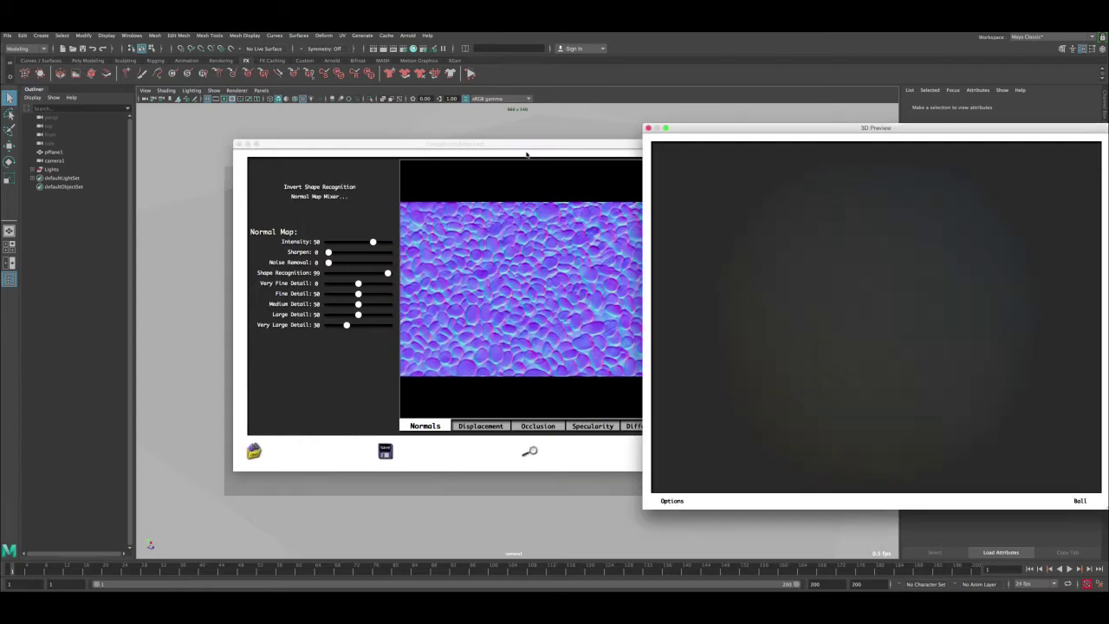
drag(525, 145, 444, 142)
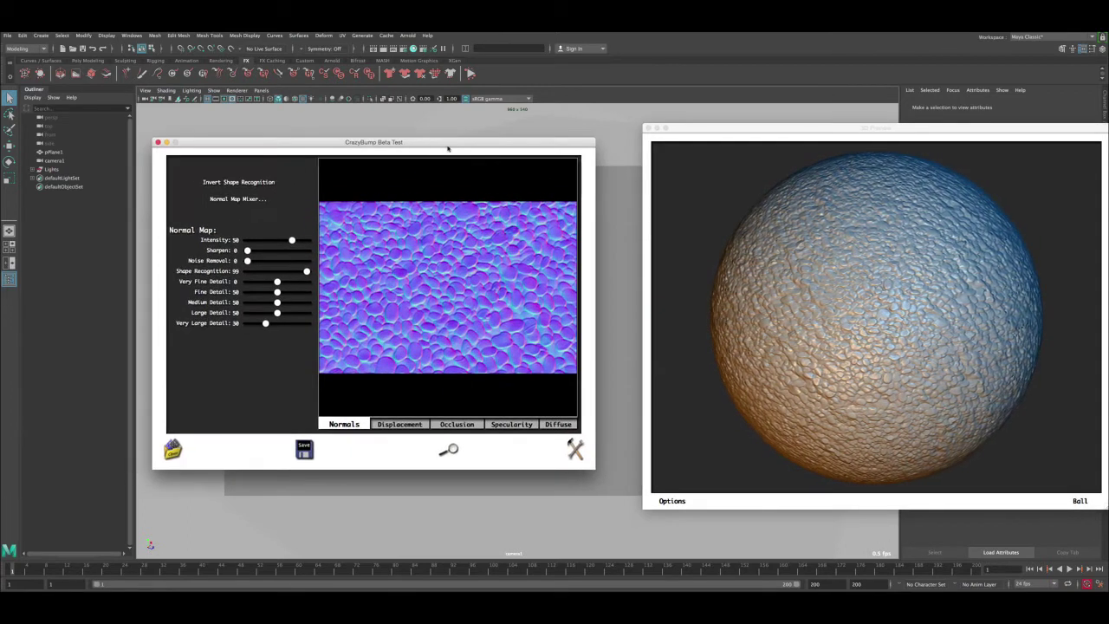
drag(845, 311, 801, 284)
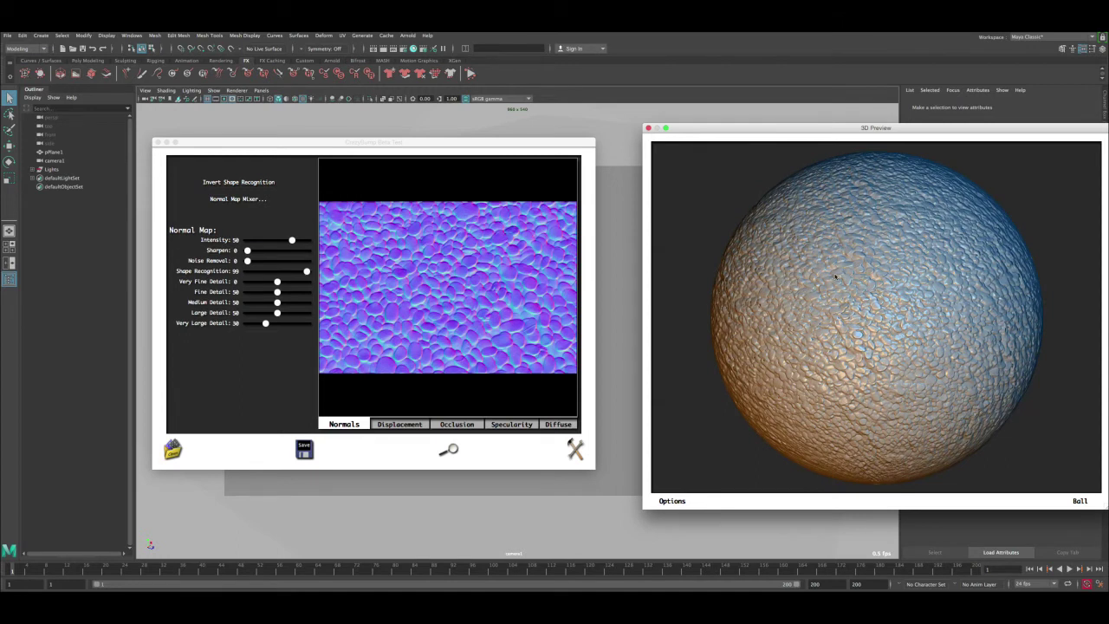
Display the displacement map, test a normal map Intensity of -56 and set it back to 50.
click(403, 424)
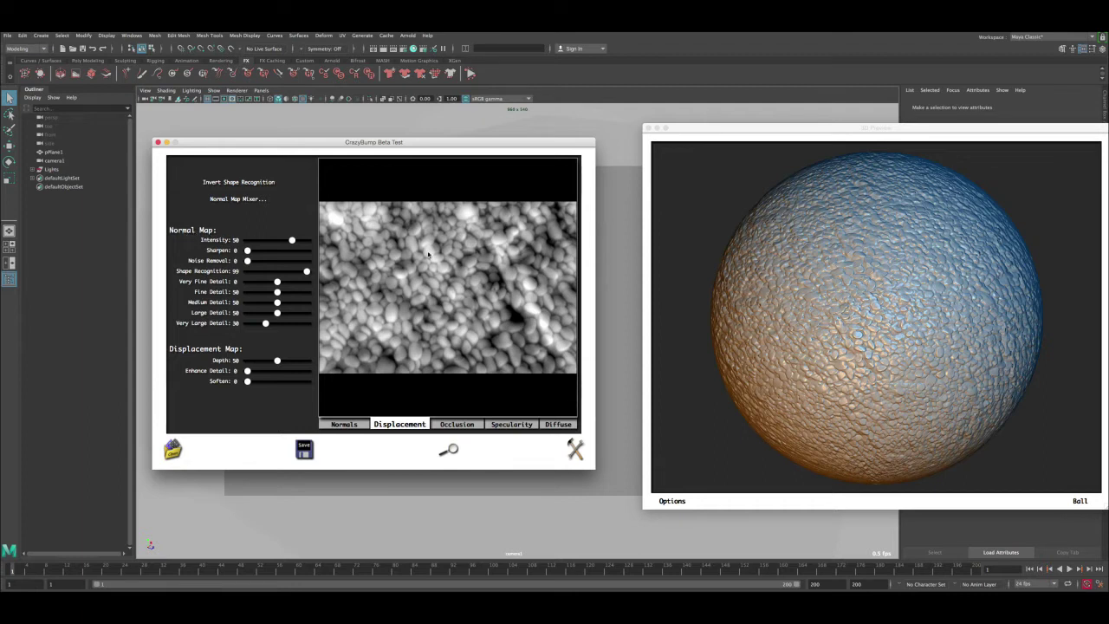
drag(300, 241, 261, 250)
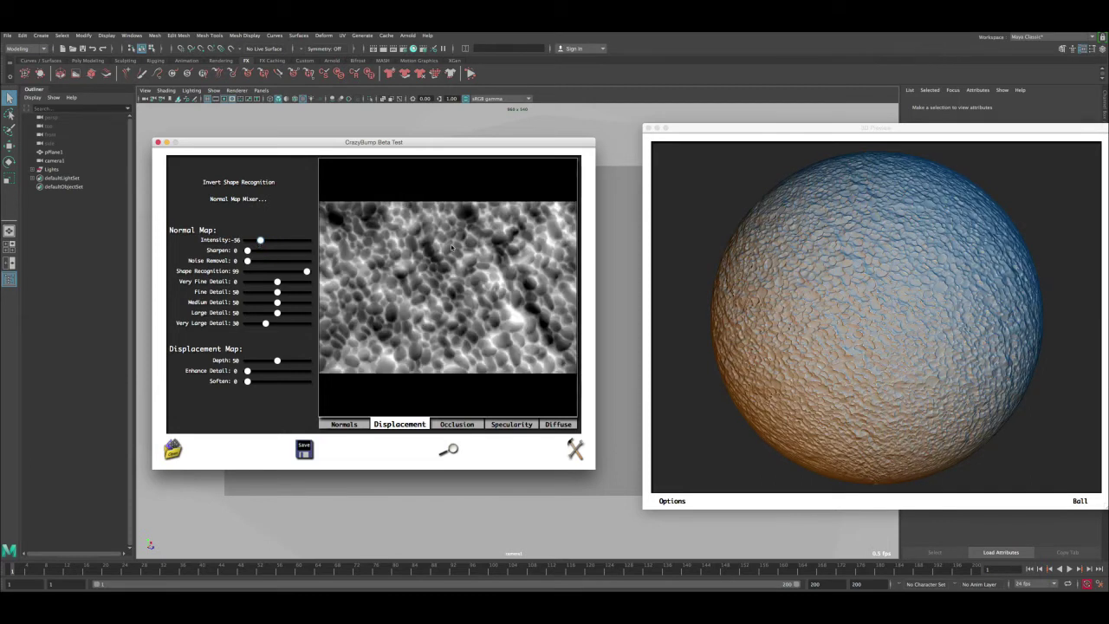
click(235, 240)
text(50)
key(Return)
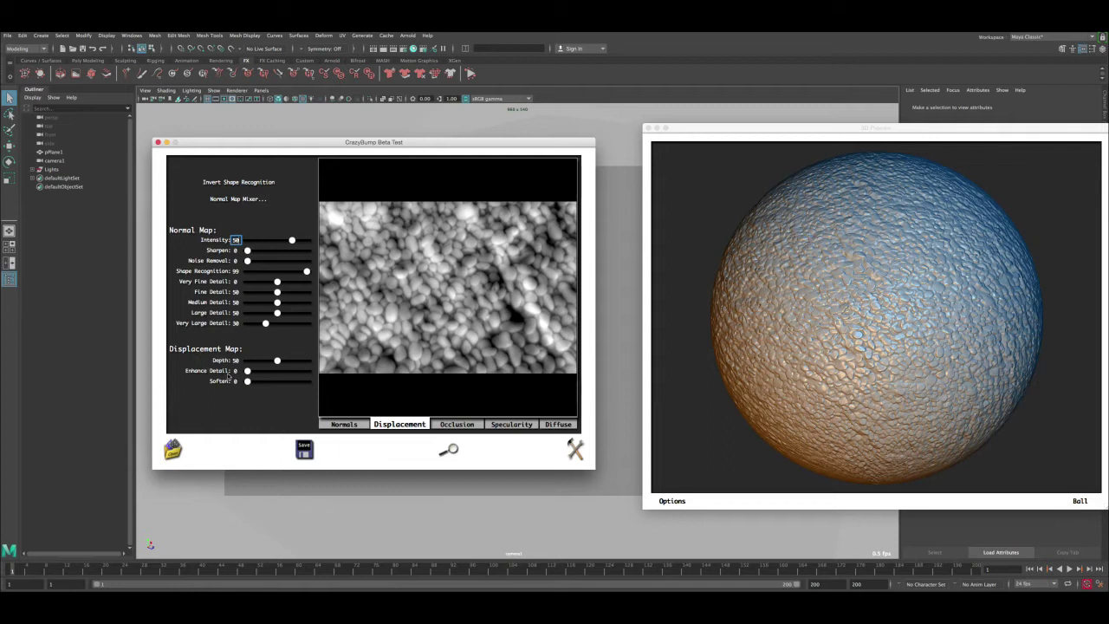
Try raising the displacement map's Enhance Detail in stages to 8, 38, 79 and 99.
click(217, 372)
text(0)
drag(248, 372, 252, 372)
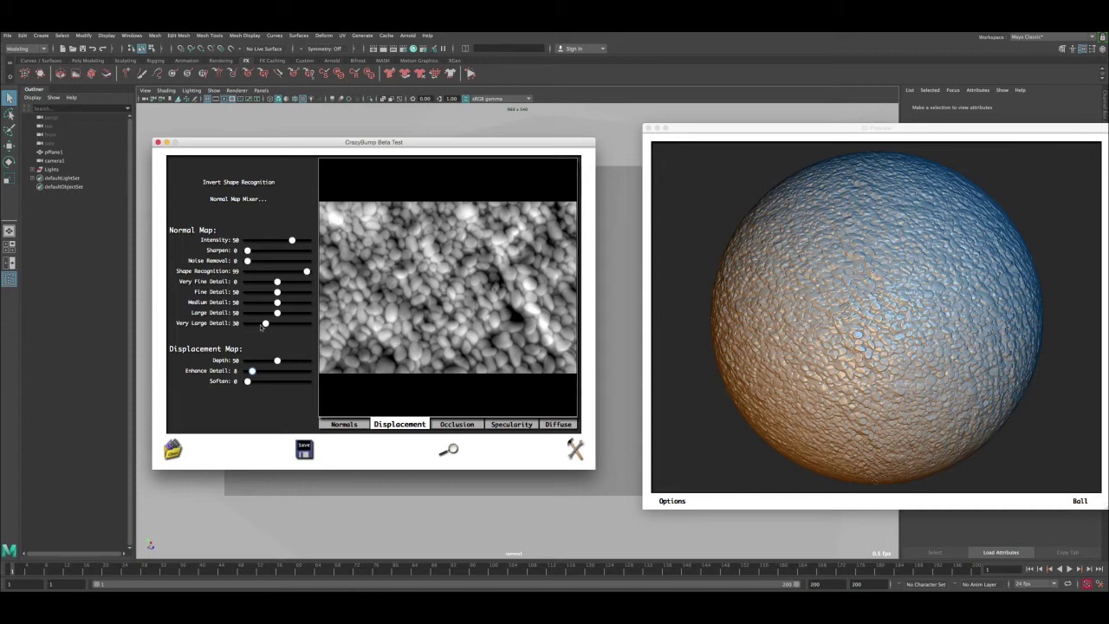
drag(257, 375, 271, 375)
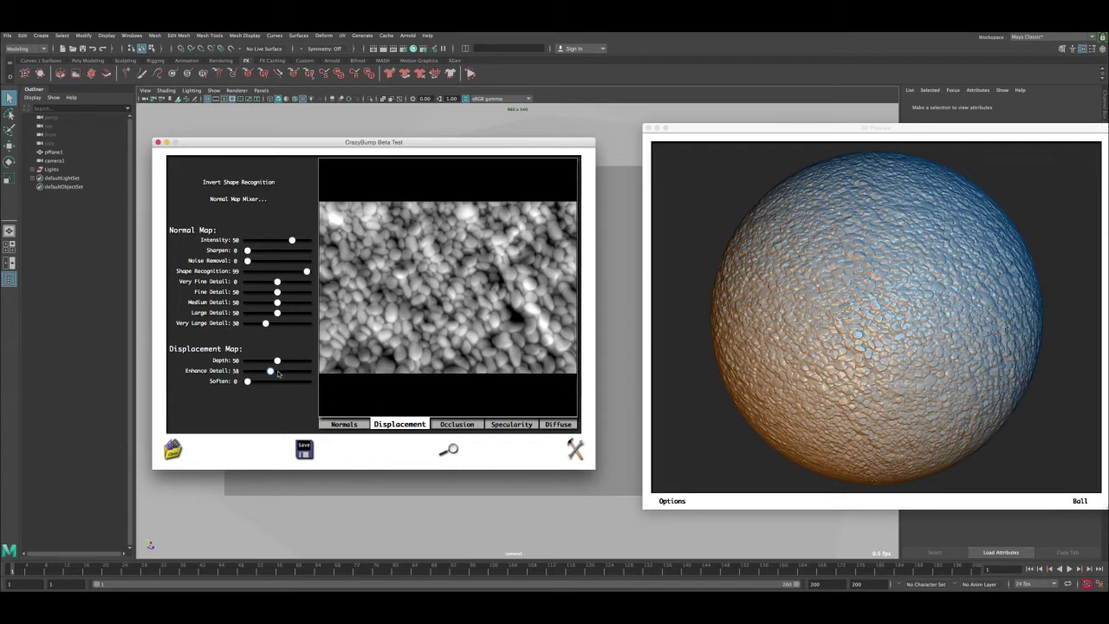
drag(279, 373, 293, 374)
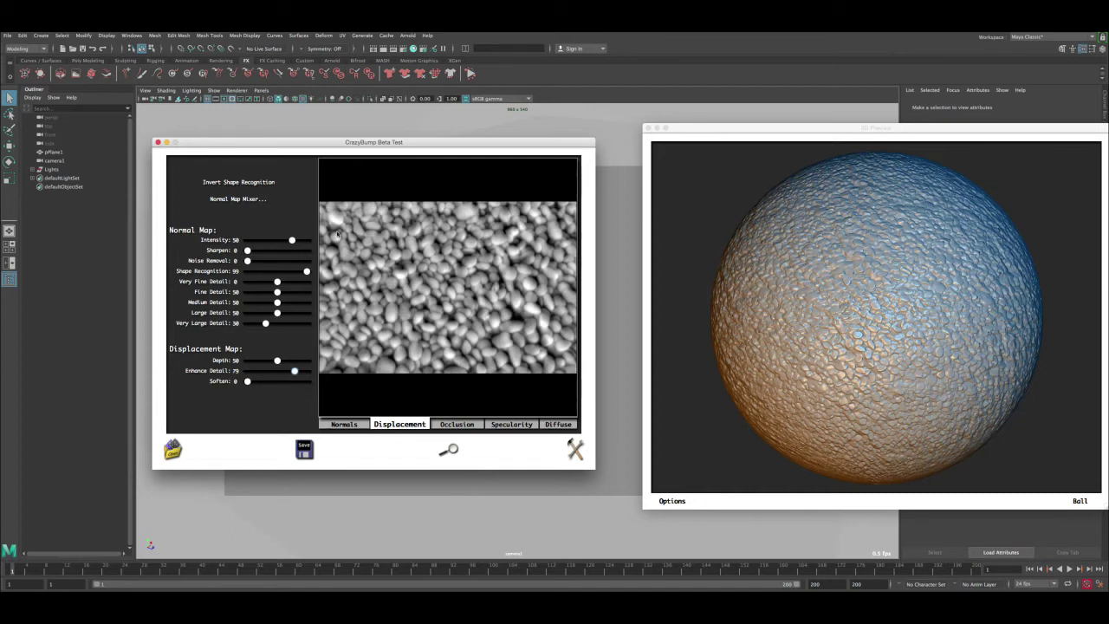
drag(294, 370, 305, 371)
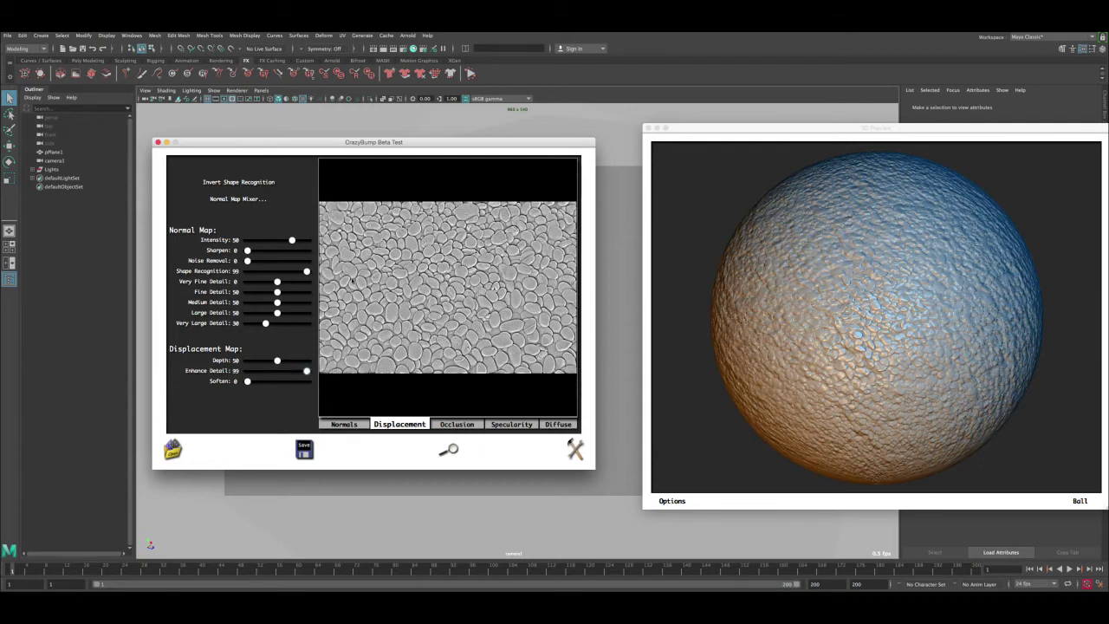
drag(864, 342, 862, 305)
Set the displacement map's Enhance Detail to 15.
drag(291, 371, 247, 376)
click(236, 370)
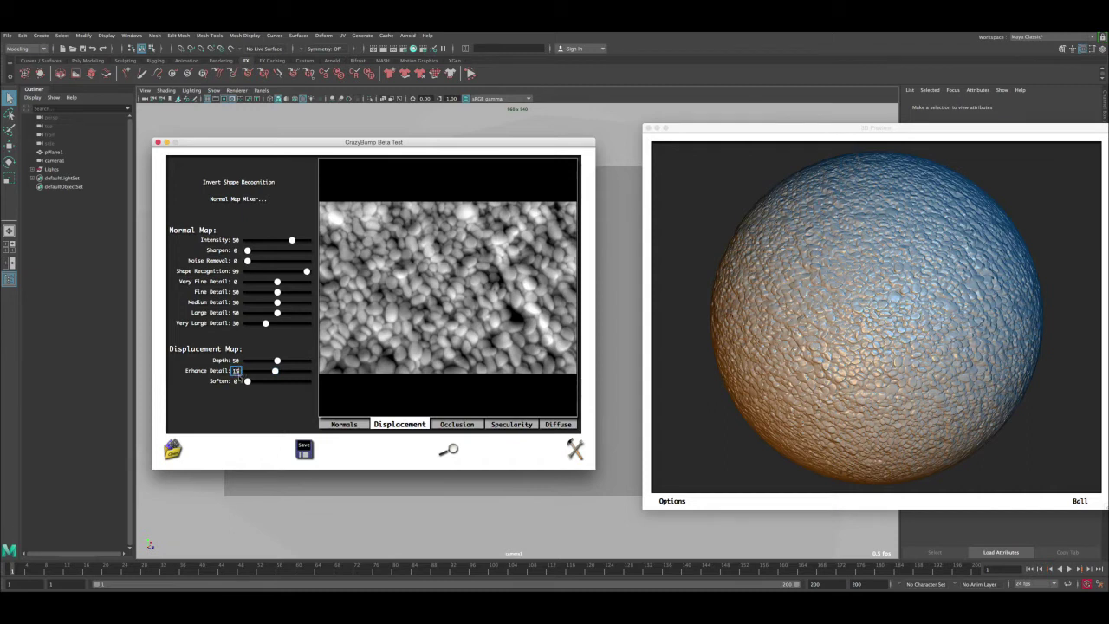
key(Return)
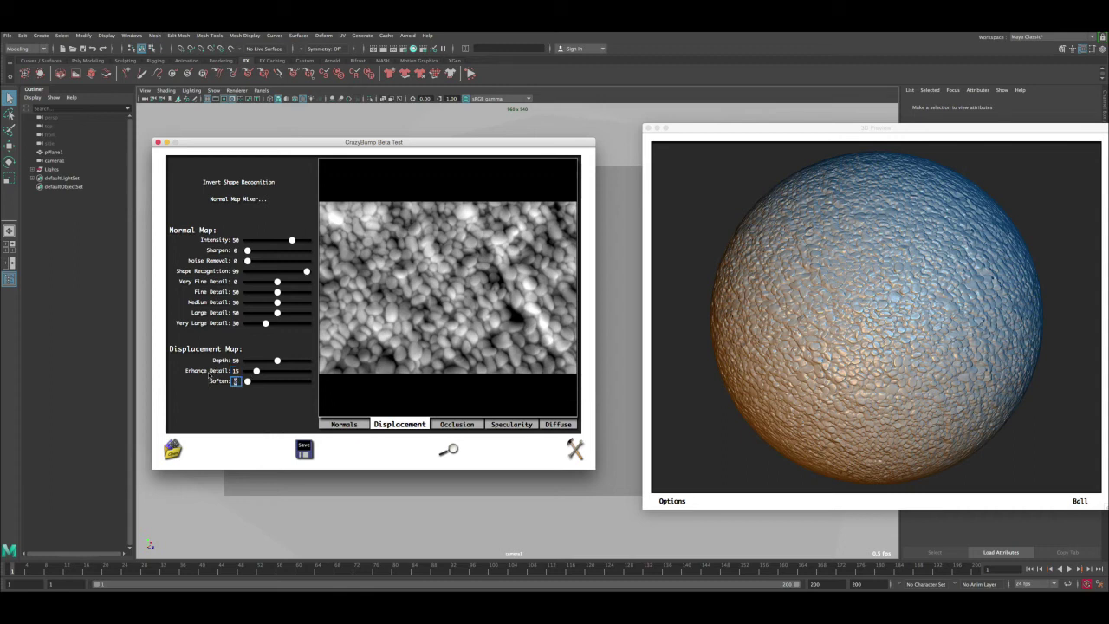
double_click(231, 371)
key(Return)
Save the displacement map to a file.
click(303, 450)
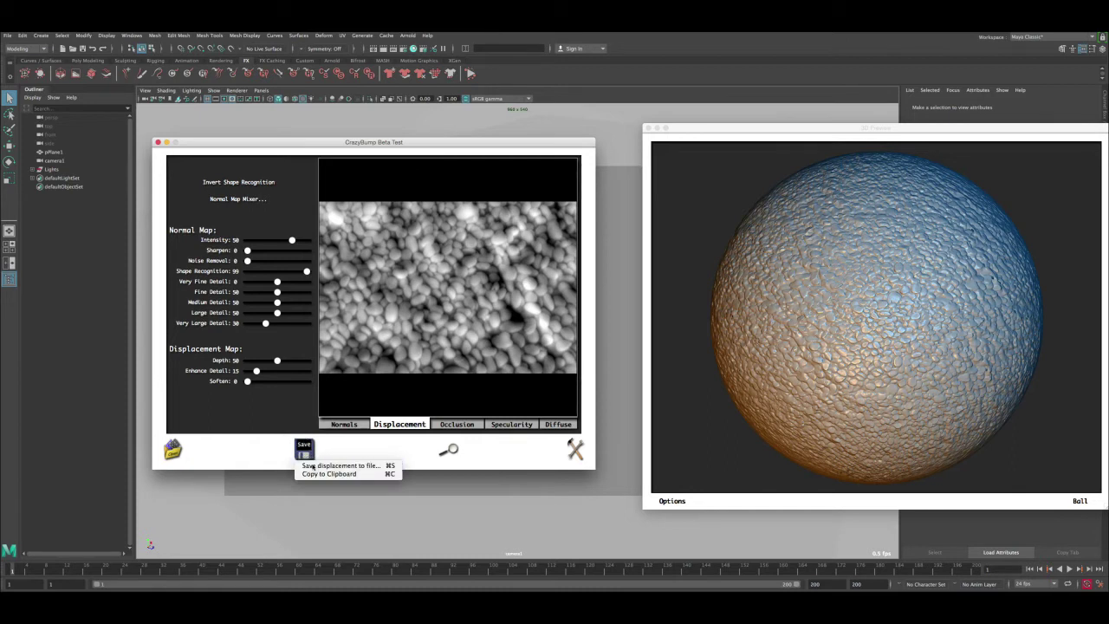
click(312, 465)
key(Return)
Show the normal and occlusion maps in turn and save the specularity map to a file.
click(344, 424)
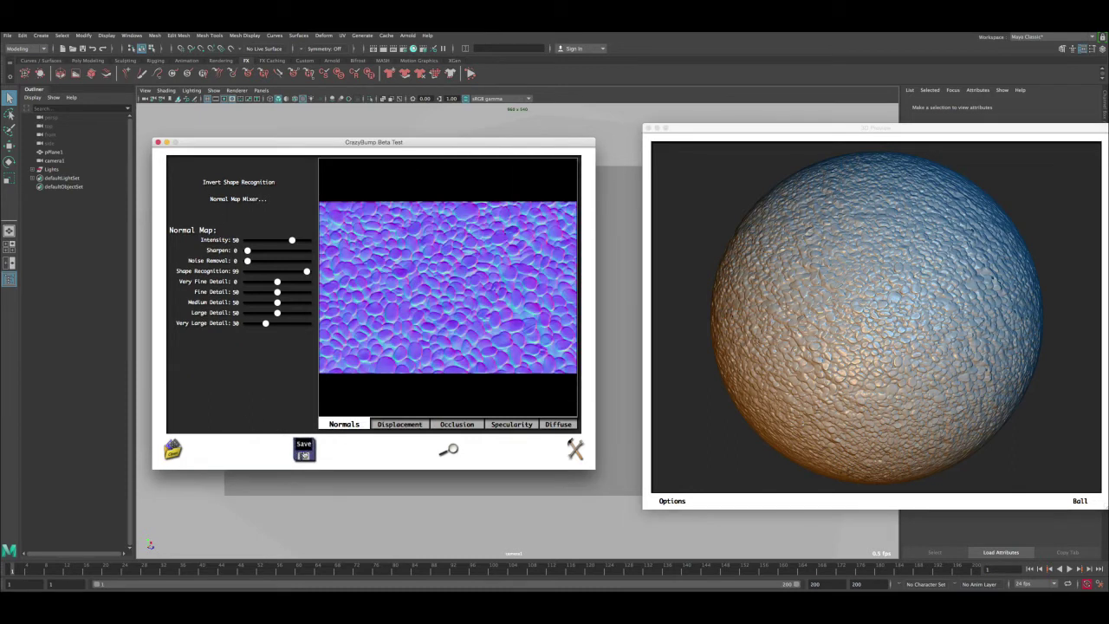
click(454, 428)
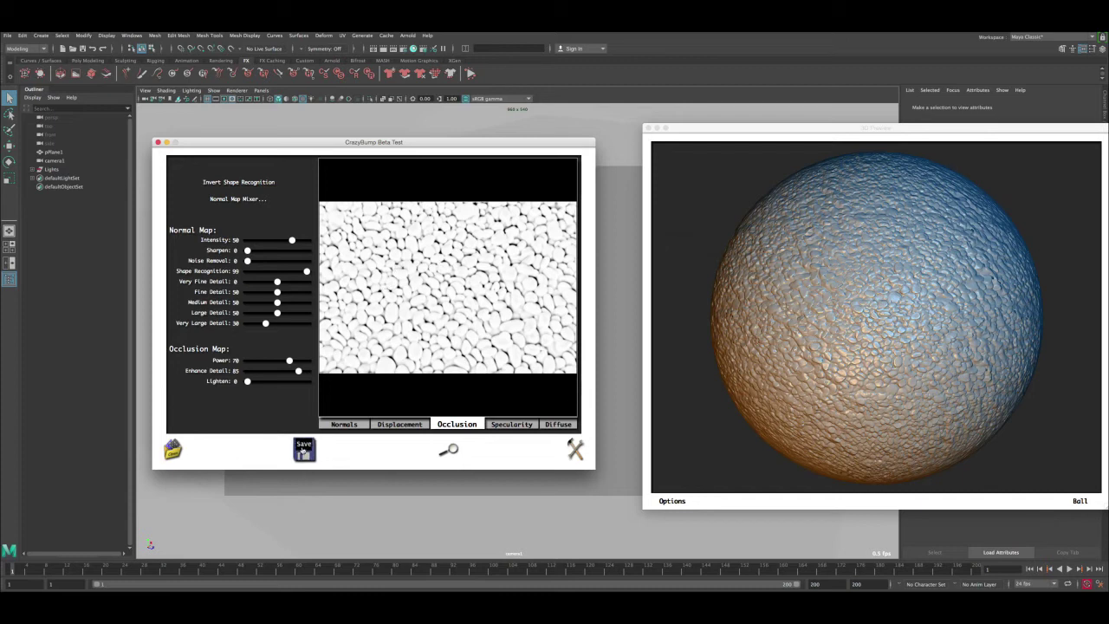
click(513, 423)
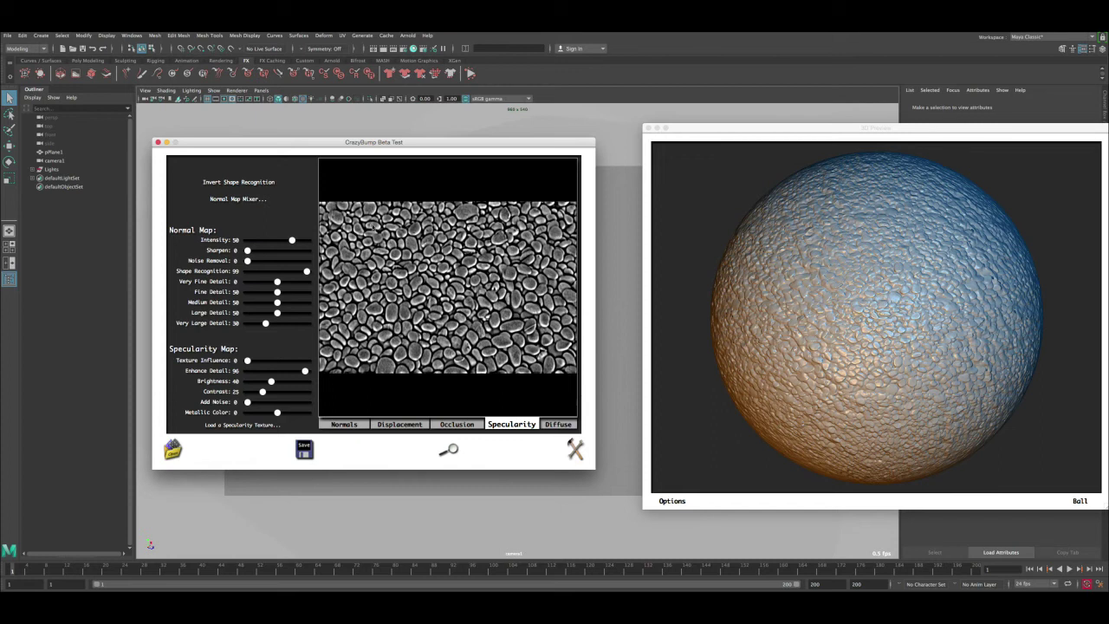
click(304, 449)
click(320, 466)
Close the 3D preview and CrazyBump, return to Maya, and show the channel values of pPlane1.
click(648, 127)
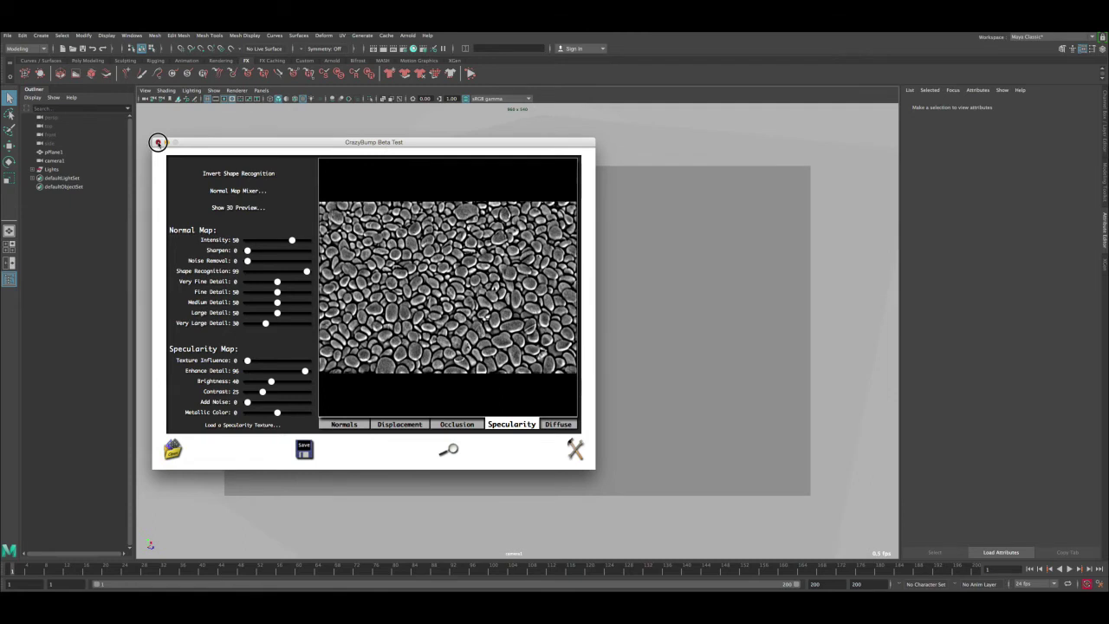
click(157, 142)
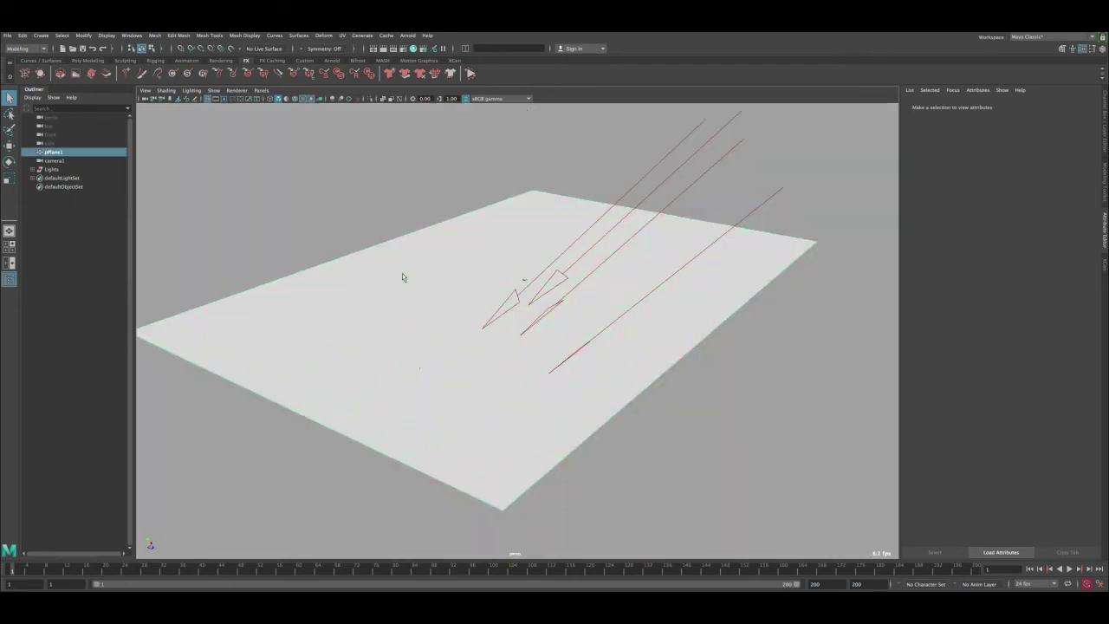
mouse_move(402, 273)
alt+mouse_down()
mouse_move(396, 292)
mouse_move(441, 295)
mouse_move(414, 271)
alt+mouse_up()
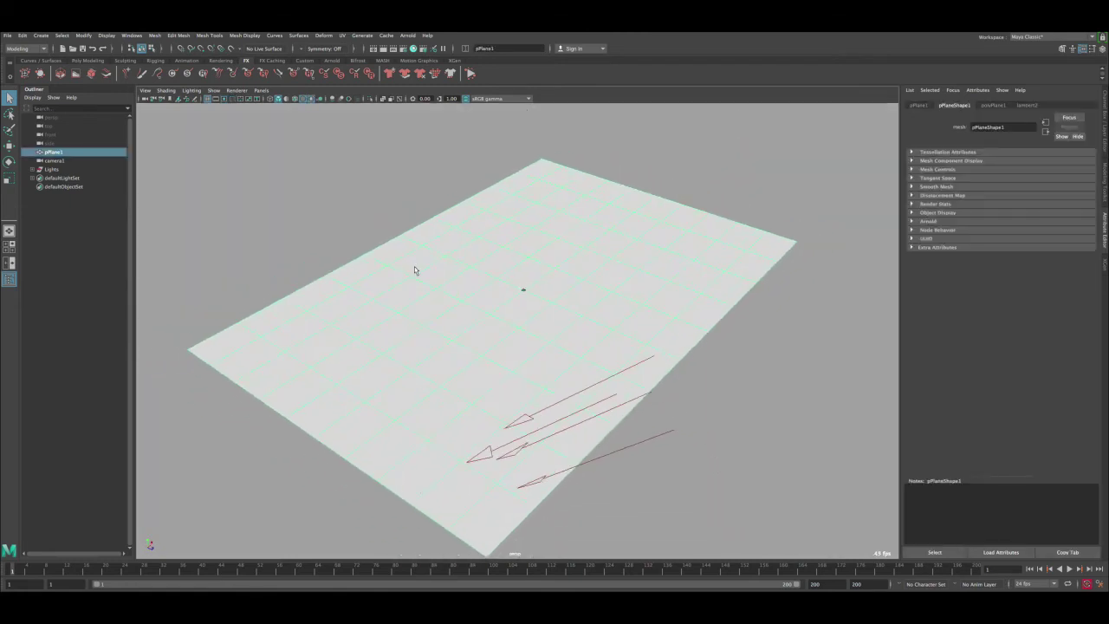
key(ctrl+a)
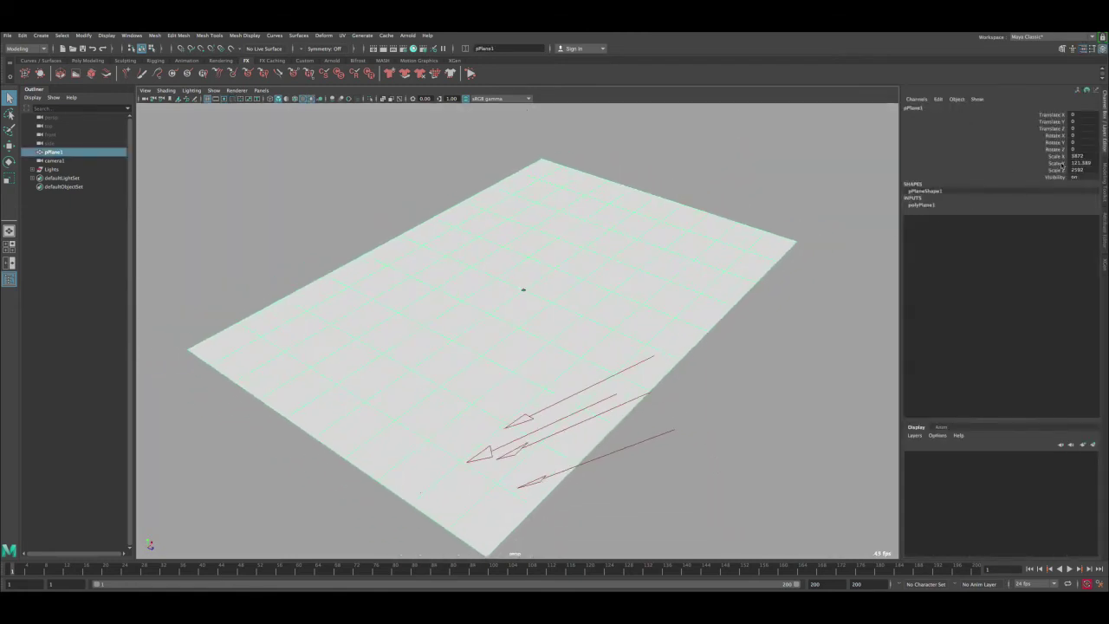
Check the plane's Scale X and Scale Z channels against the photo's proportions.
click(1058, 156)
click(1059, 171)
click(1059, 157)
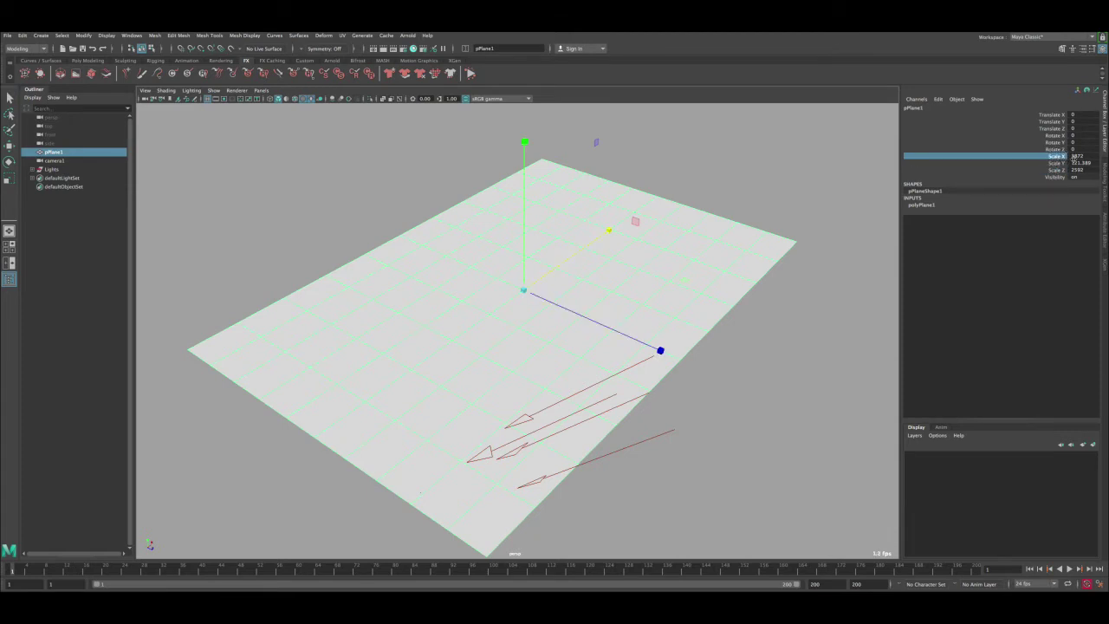
middle_drag(806, 251, 551, 305)
click(1056, 170)
key(q)
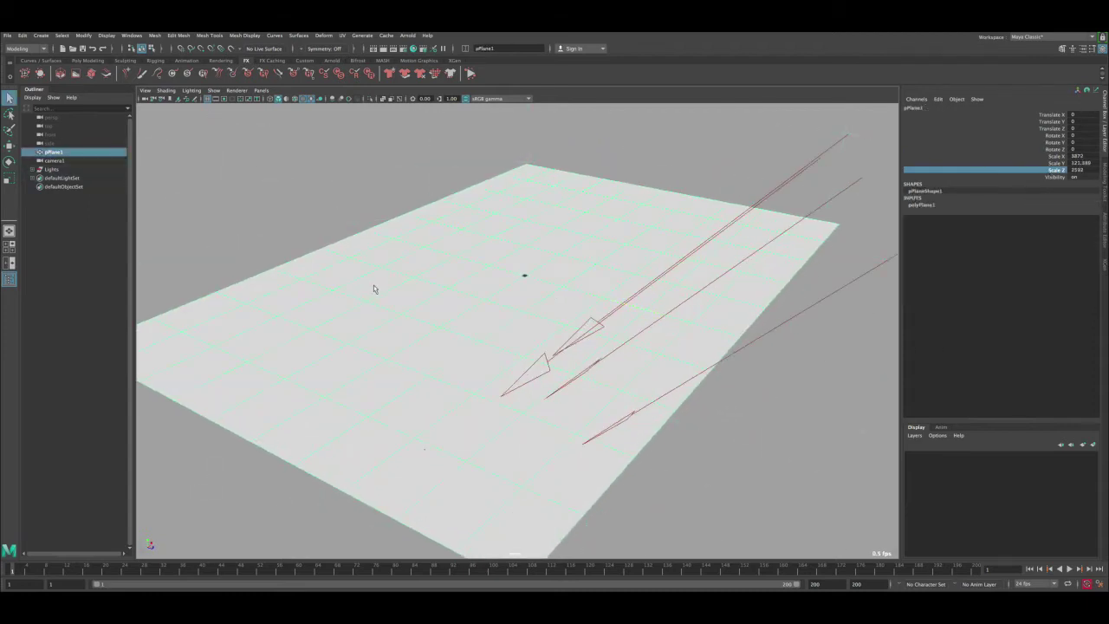
Assign a new aiStandardSurface material to the plane and name it Pebbles.
click(332, 277)
right_drag(332, 278, 333, 498)
click(394, 294)
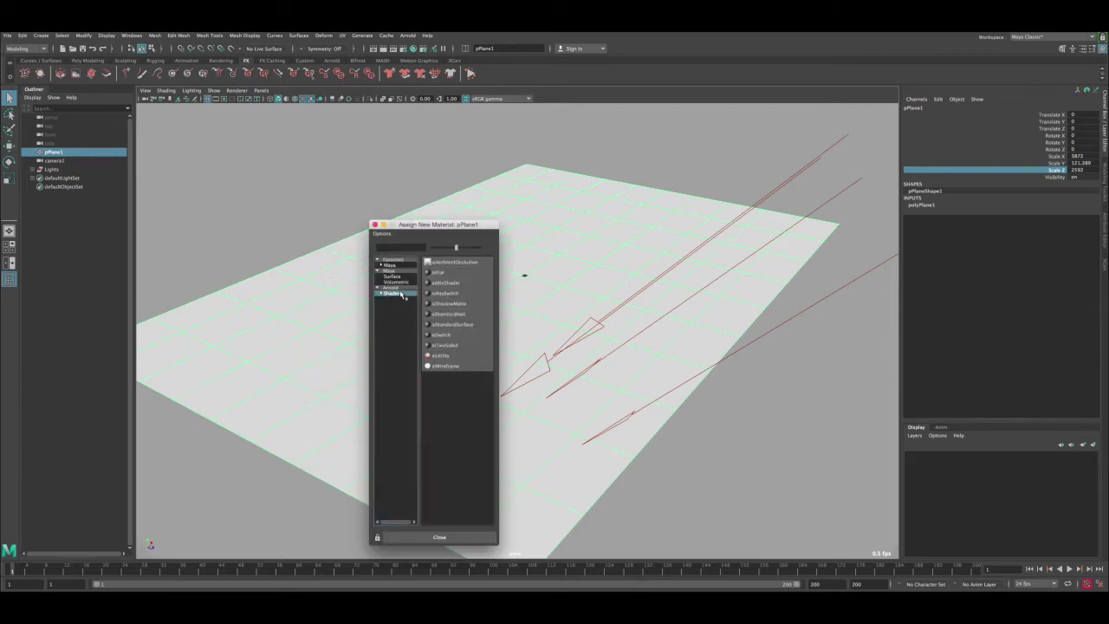
click(451, 324)
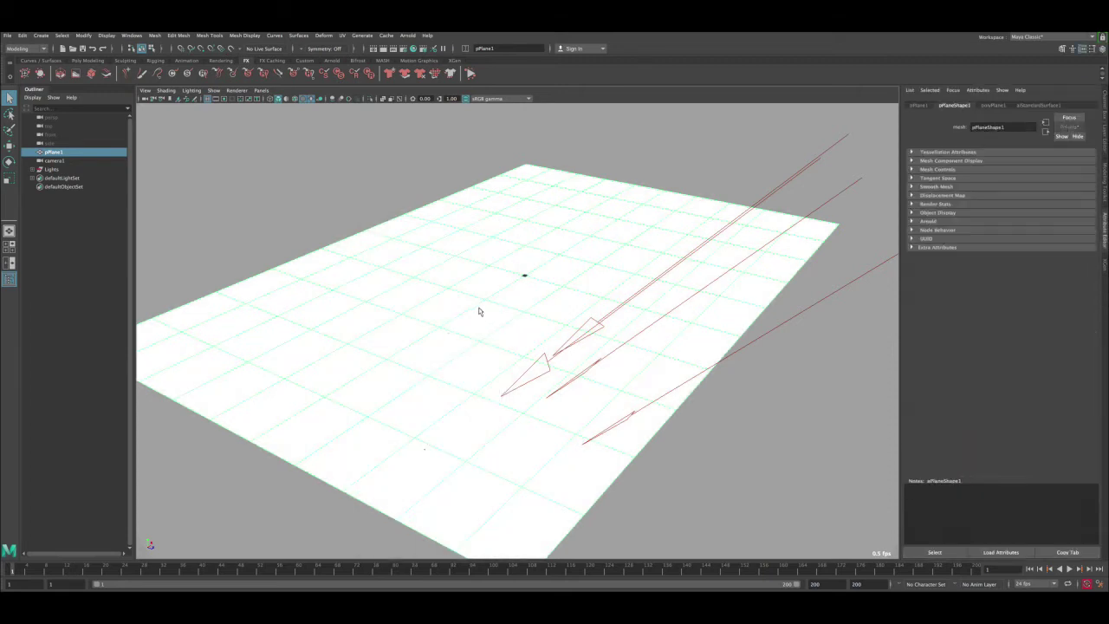
click(1031, 107)
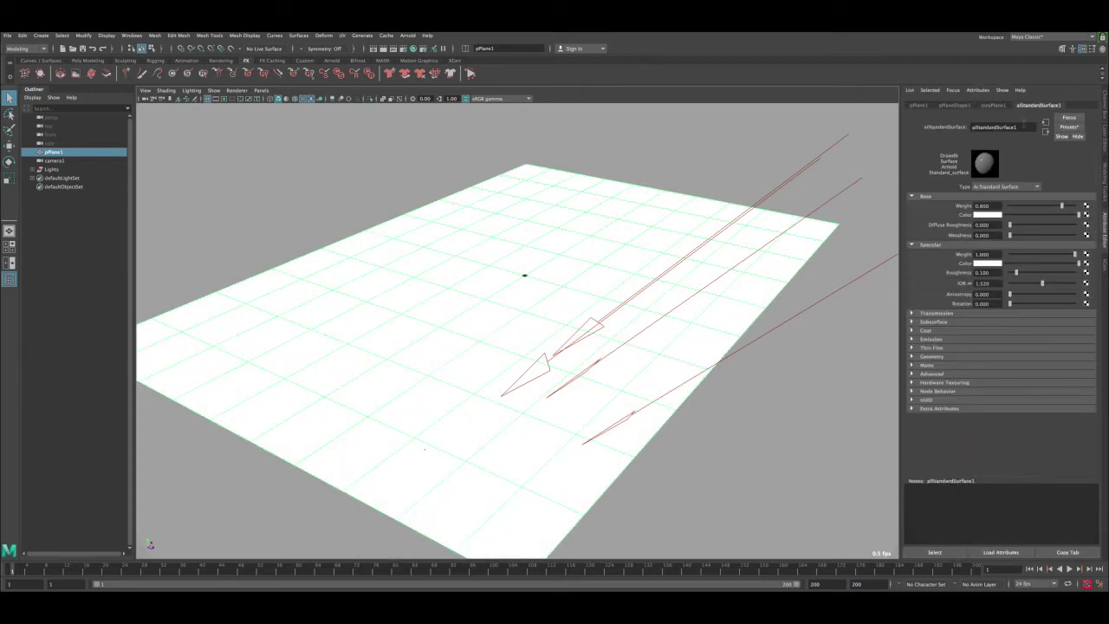
text(Pebbles)
key(Return)
Open the Hypershade and graph the Pebbles material's input and output connections in the work area.
click(414, 49)
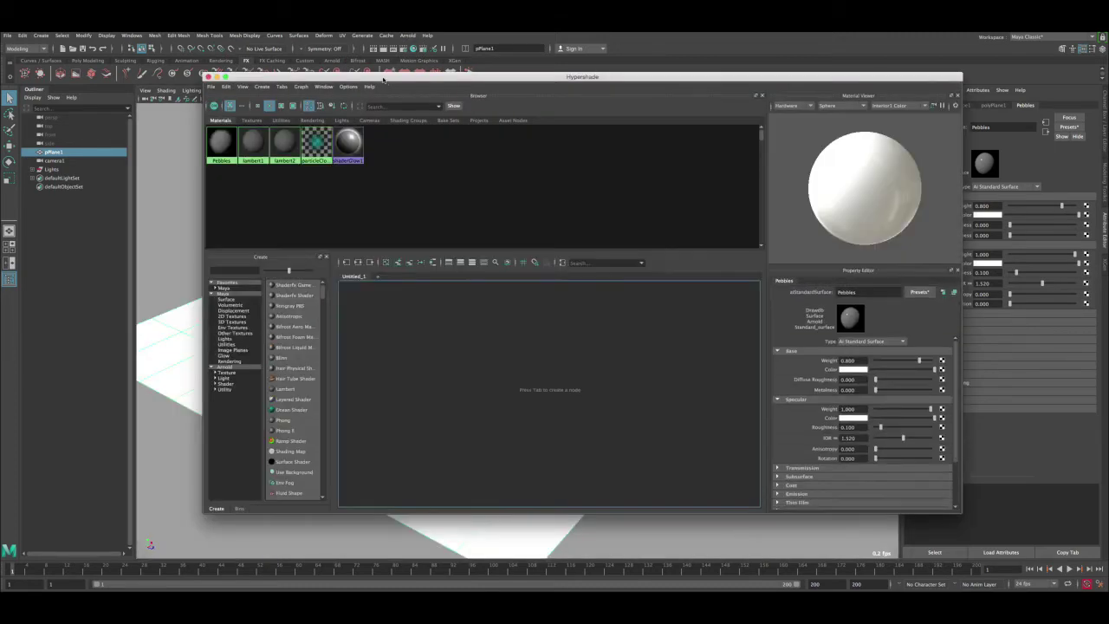
drag(383, 79, 357, 80)
click(186, 143)
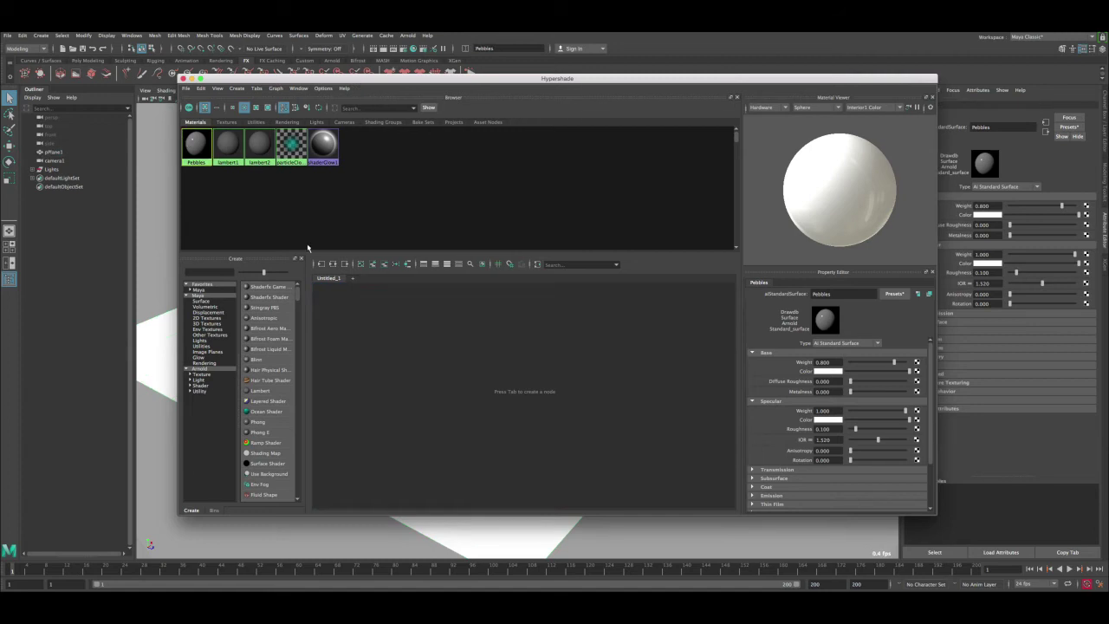
click(333, 265)
scroll(374, 343, down, 3)
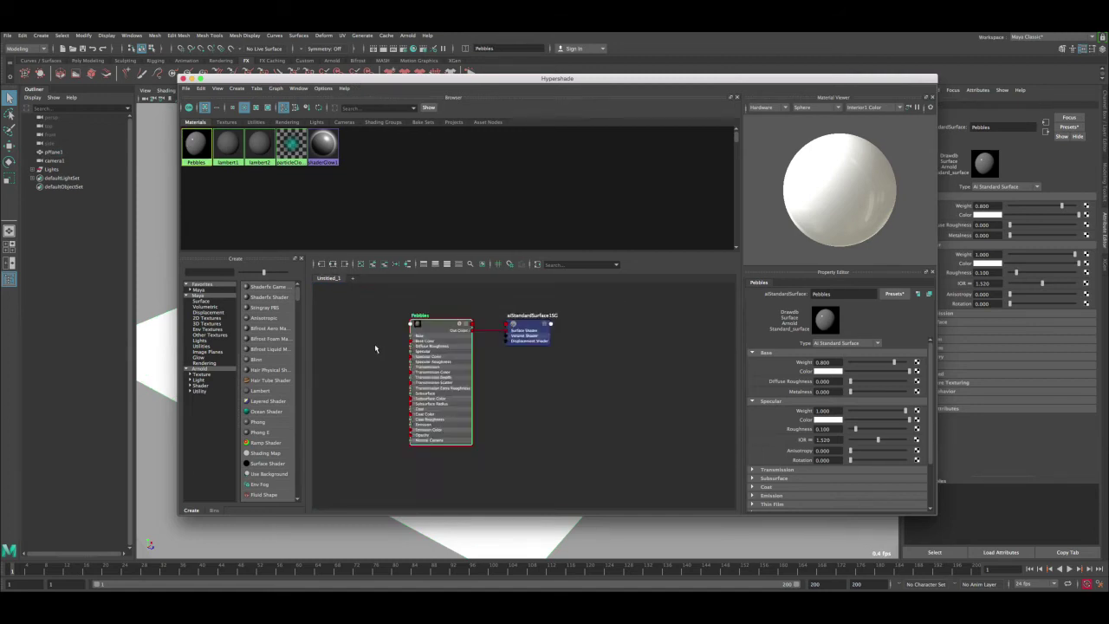
scroll(381, 346, up, 2)
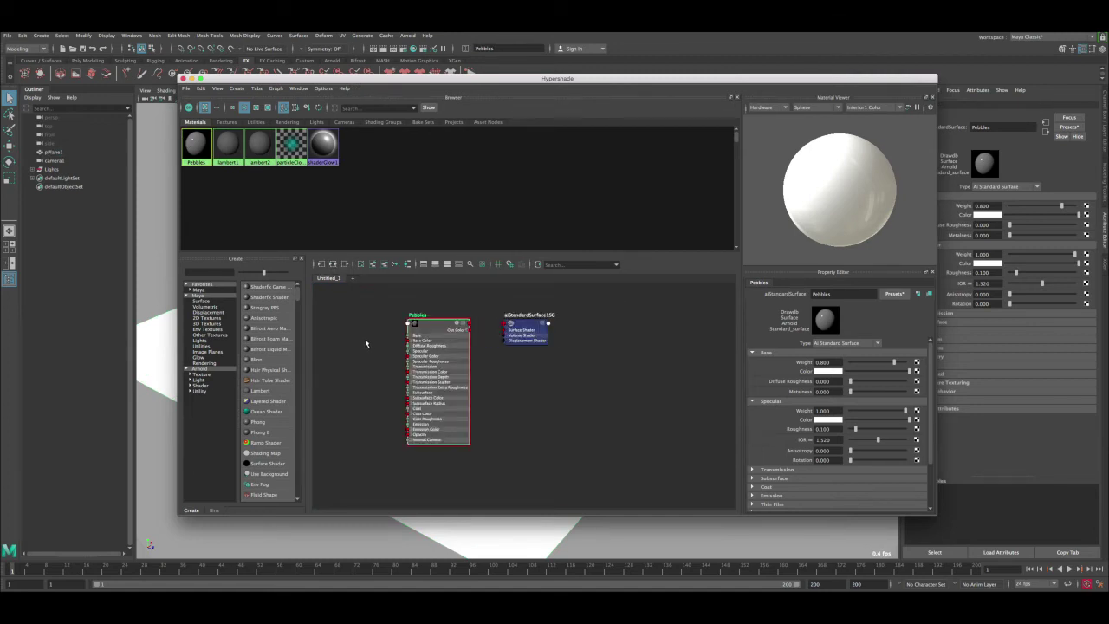
alt+middle_drag(365, 343, 379, 343)
drag(400, 308, 627, 471)
click(383, 330)
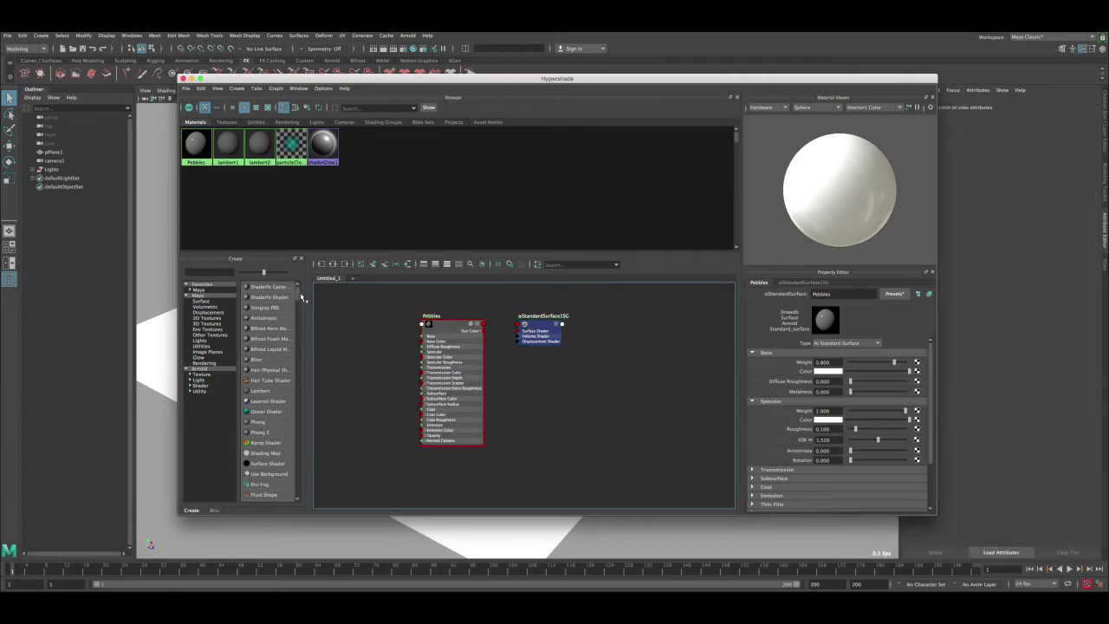
Map a file texture to the Pebbles material's base color and load Pebbleswithquarzite.jpg into it.
click(432, 325)
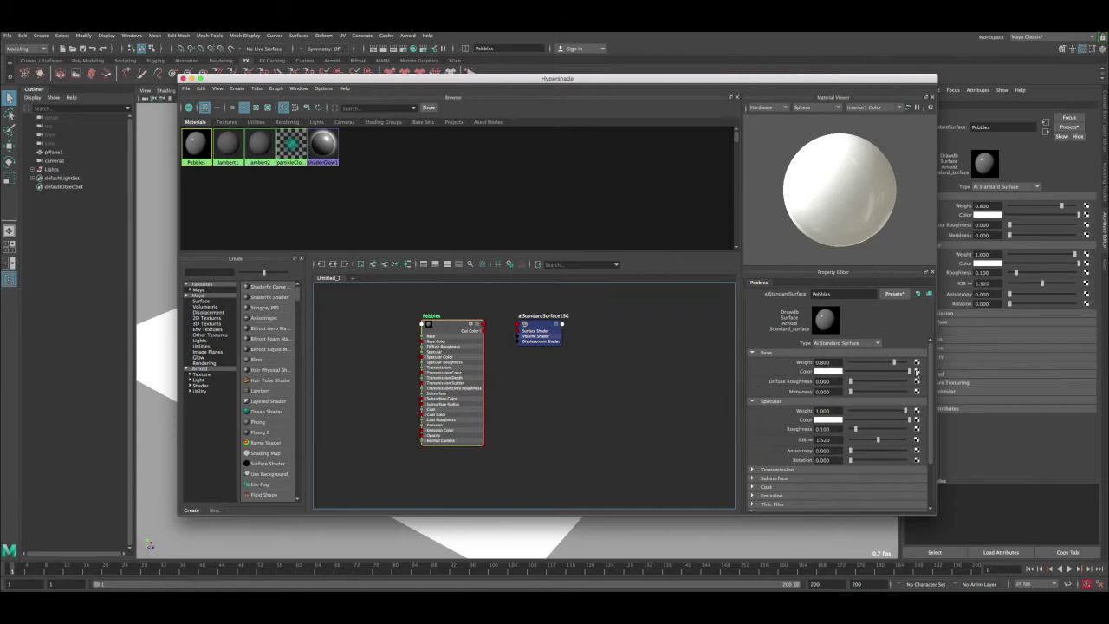
click(918, 372)
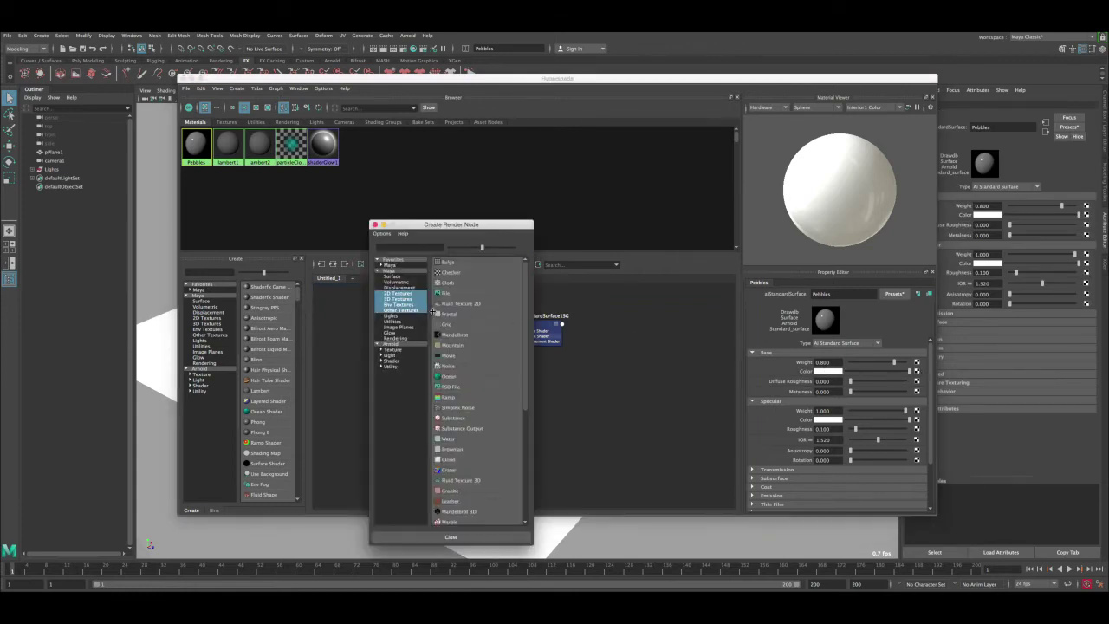
click(465, 297)
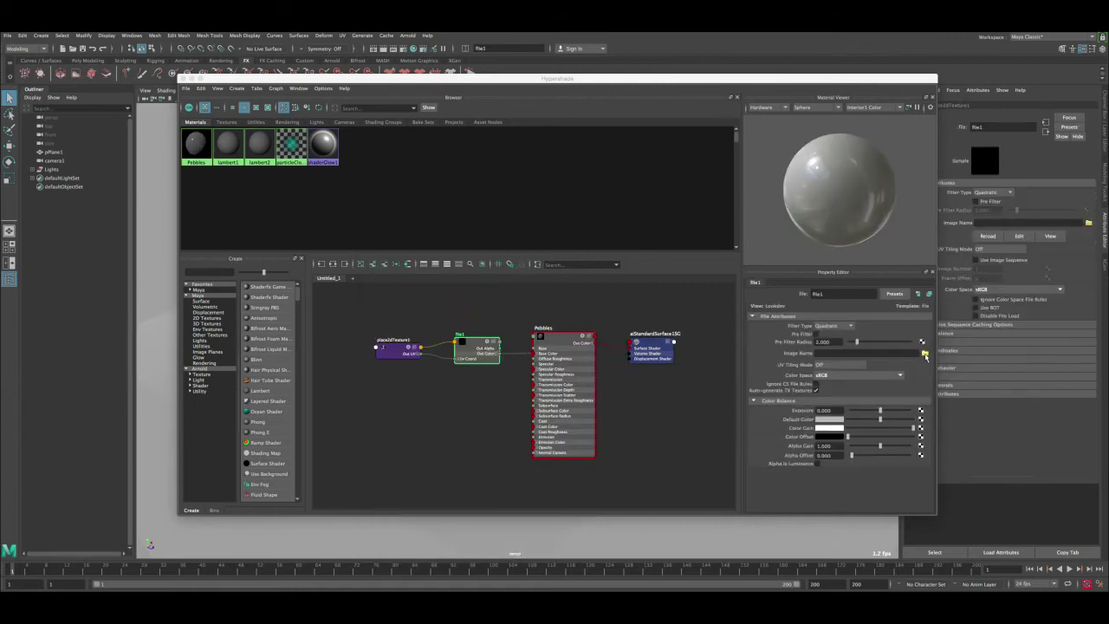
key(Return)
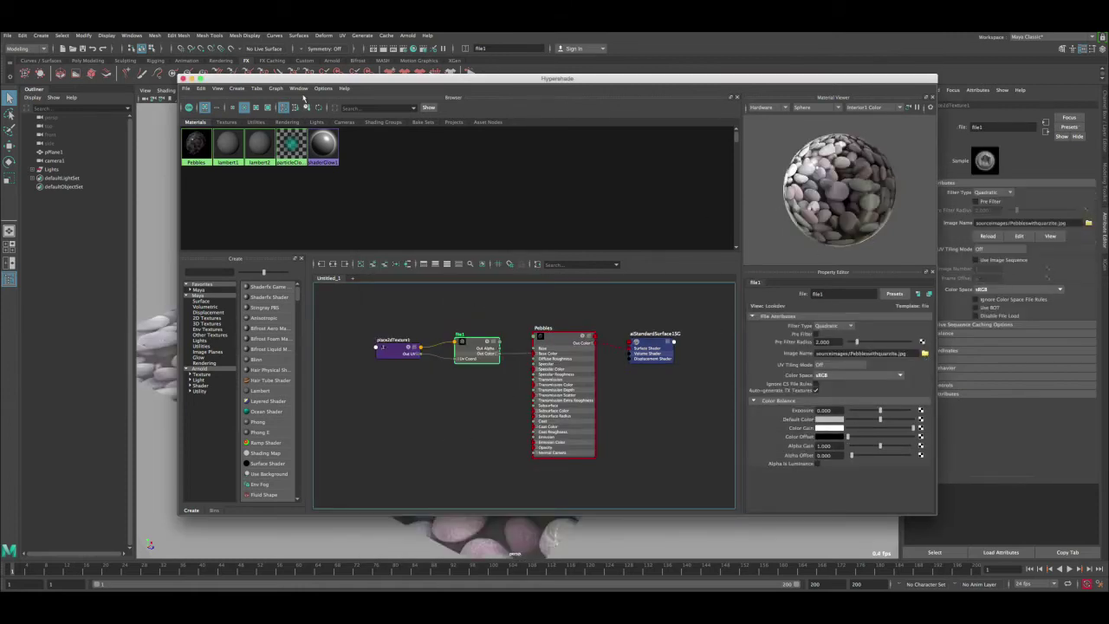
Set the Pebbles material's specular weight to 0.
drag(305, 81, 665, 87)
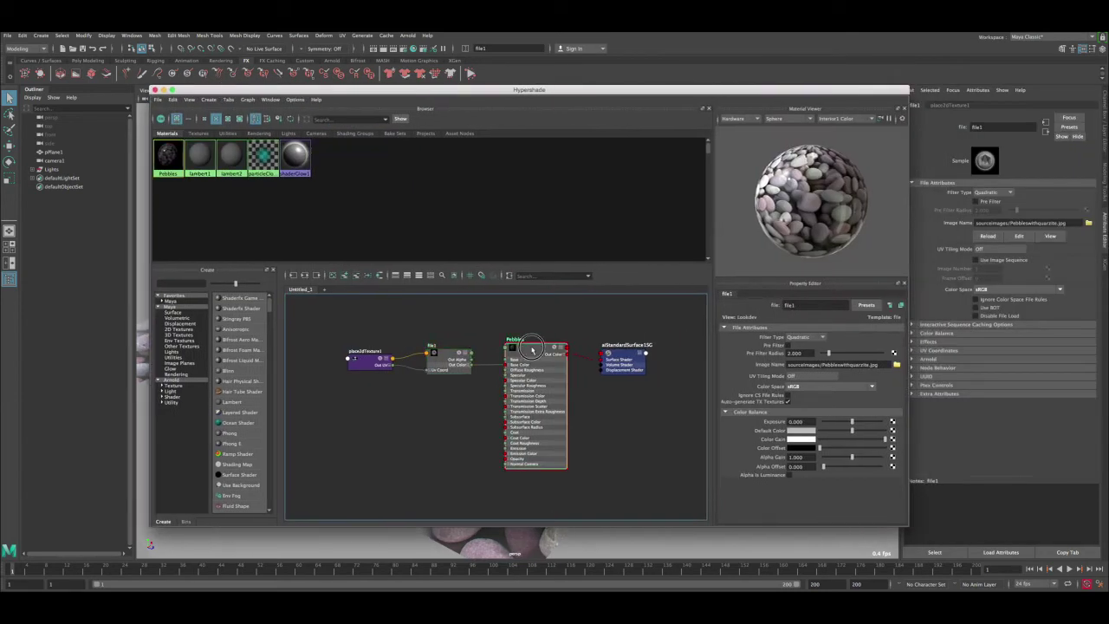
click(524, 348)
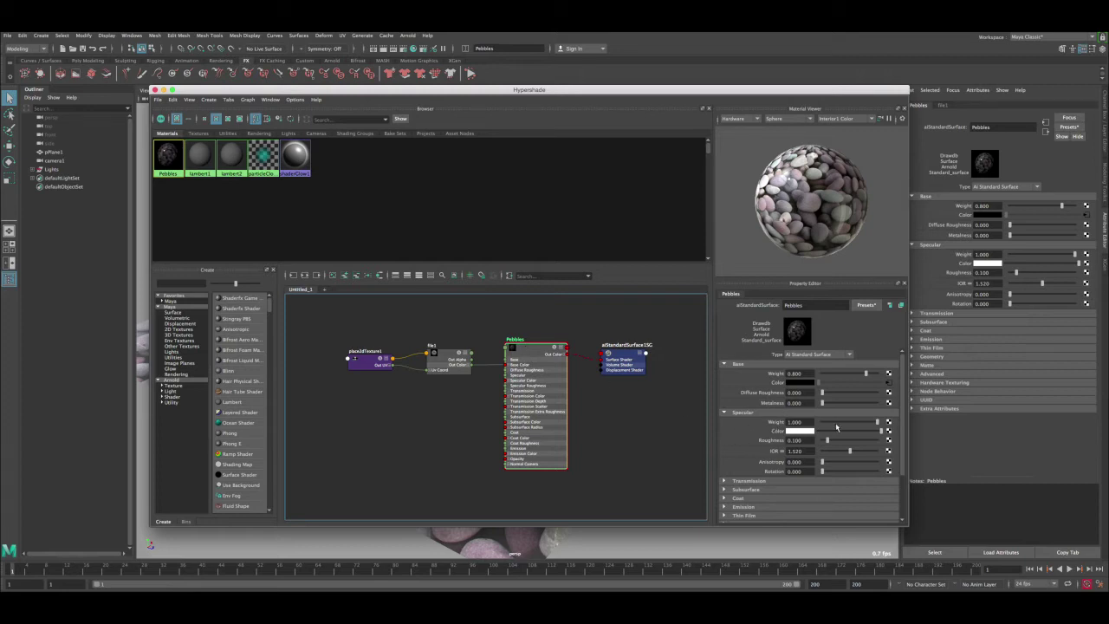
drag(844, 424, 810, 425)
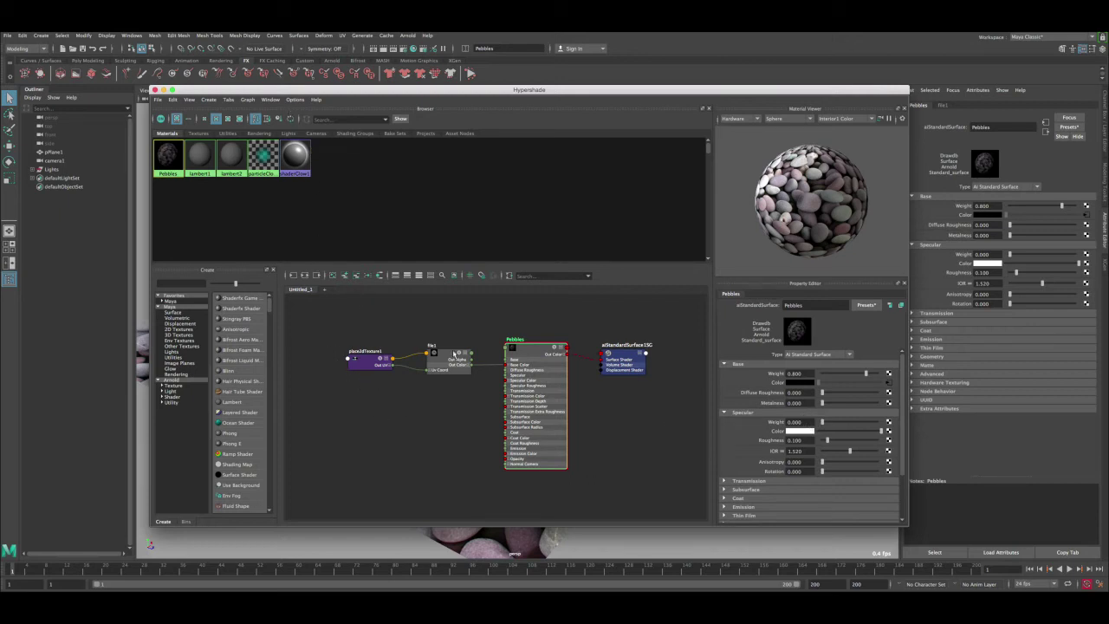
Add a second file texture node to the Pebbles shading network, below the color file node.
drag(269, 305, 269, 356)
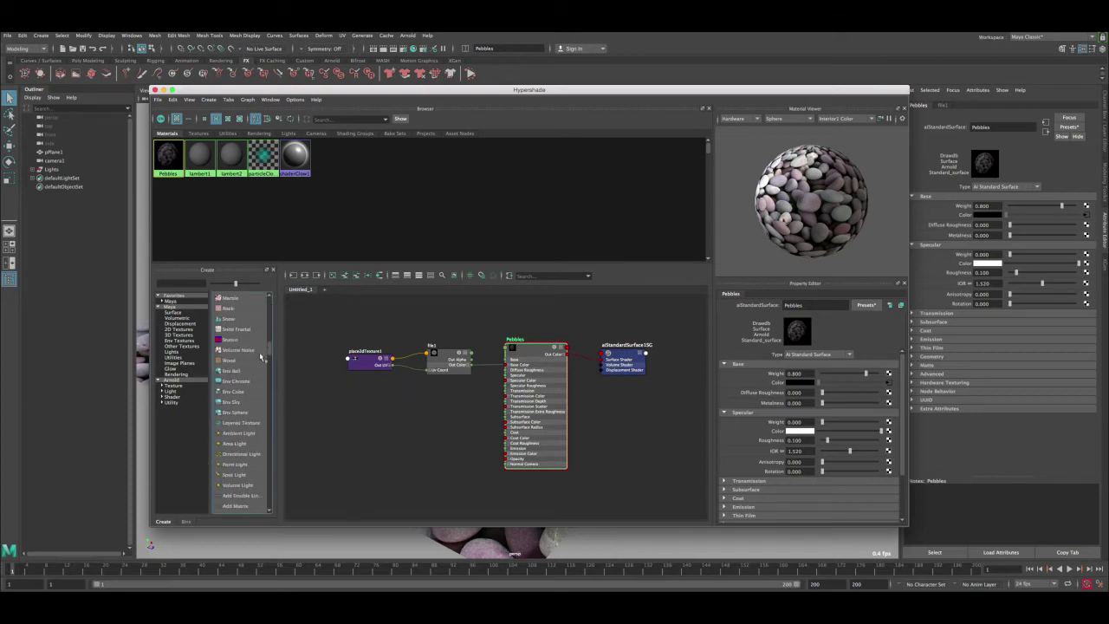
click(173, 308)
drag(269, 379, 404, 447)
scroll(243, 358, up, 2)
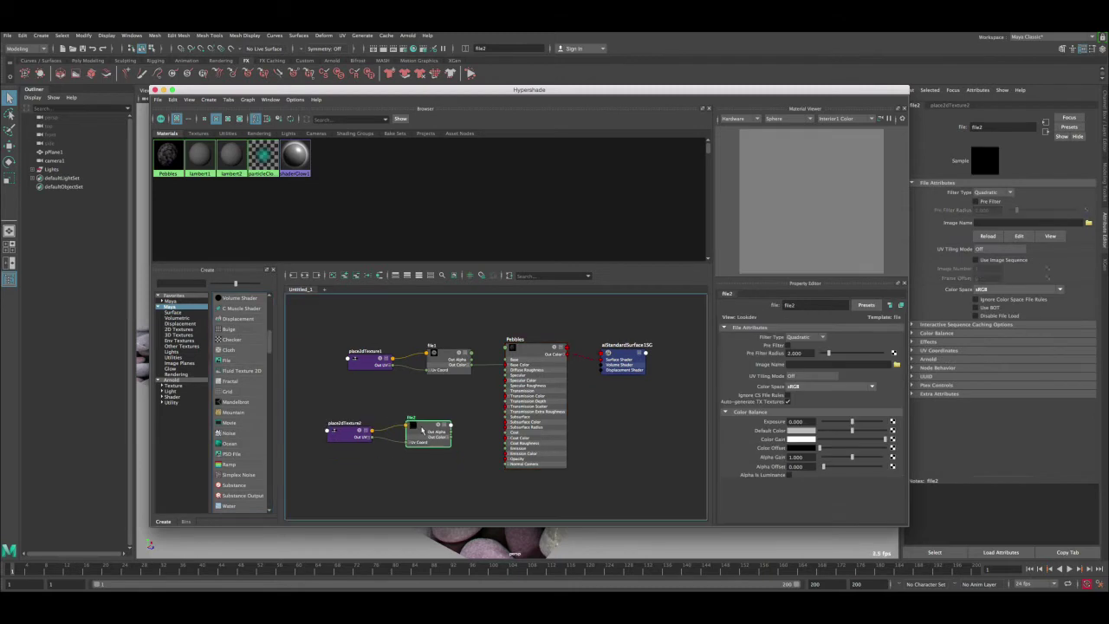
Load Pebbleswithquarzite_DISP.png into the second file node and set its color space to Raw.
click(806, 388)
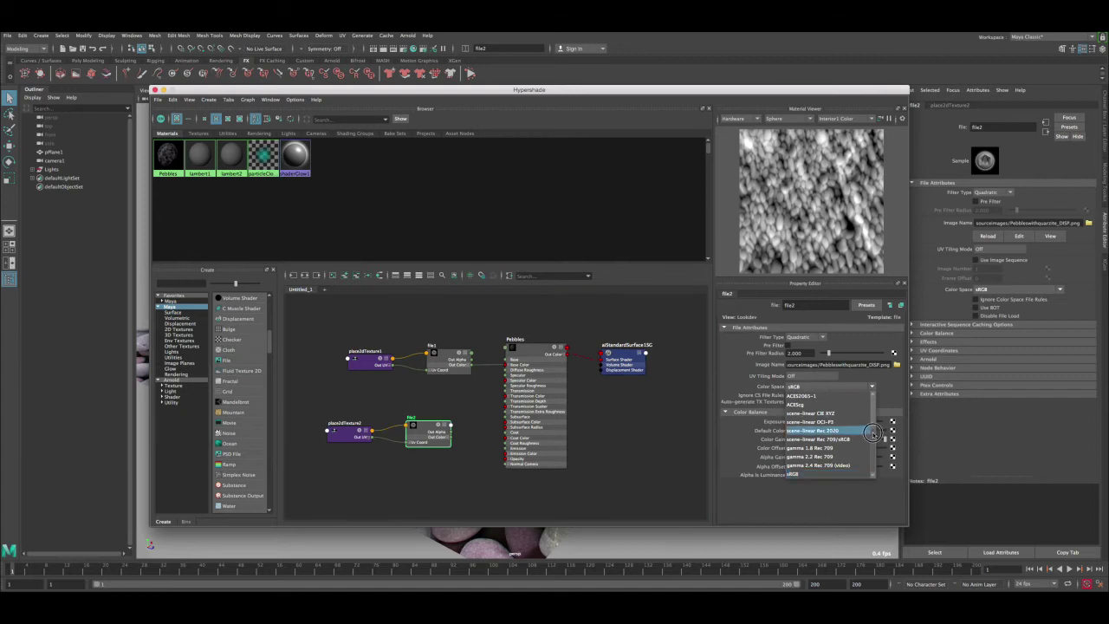
scroll(873, 433, up, 3)
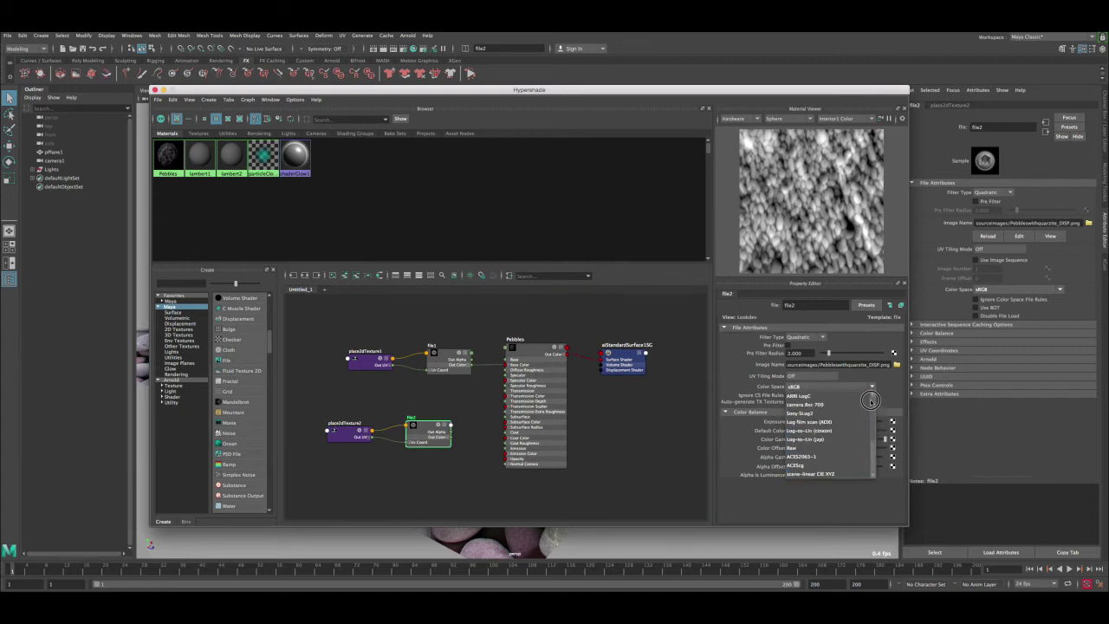
click(829, 447)
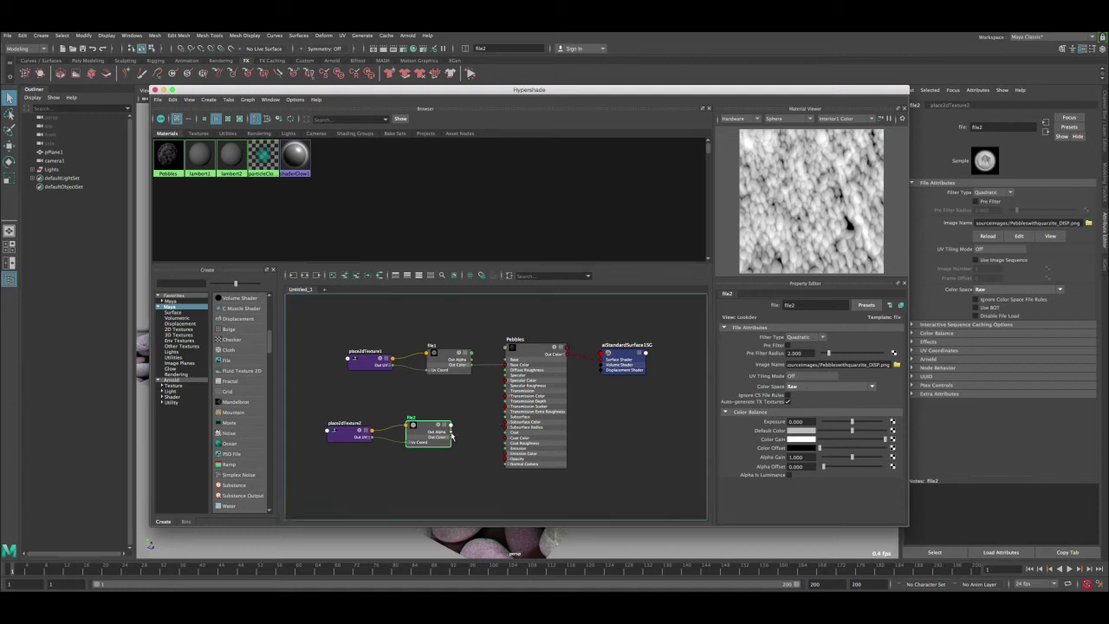
Connect the displacement file's Out Alpha to the shading group's Displacement Shader input and close the Hypershade.
drag(451, 431, 604, 370)
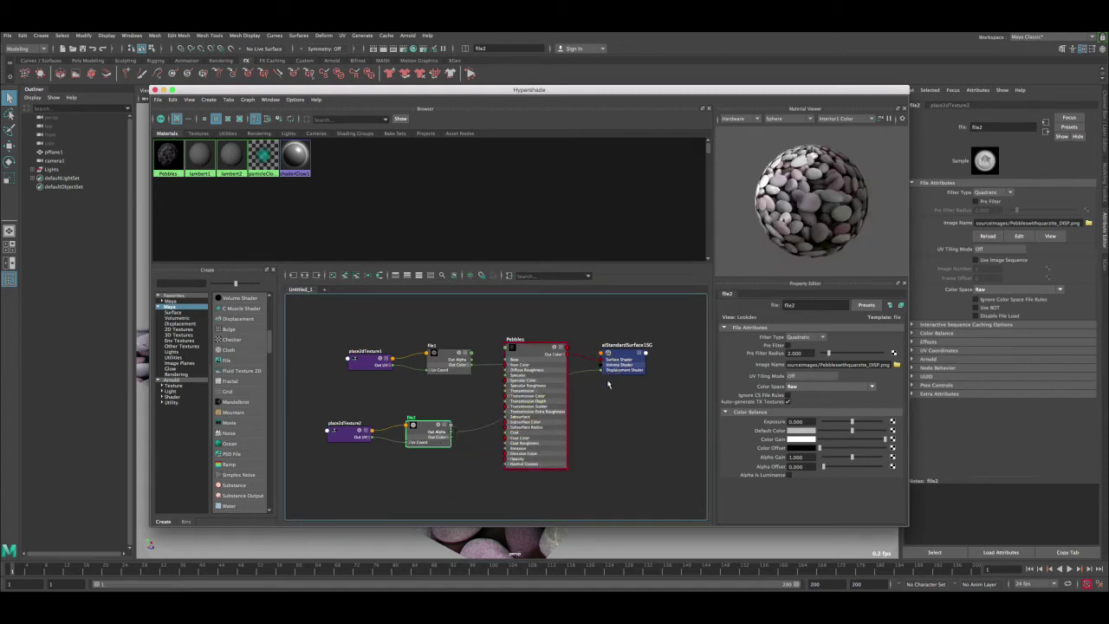
click(427, 431)
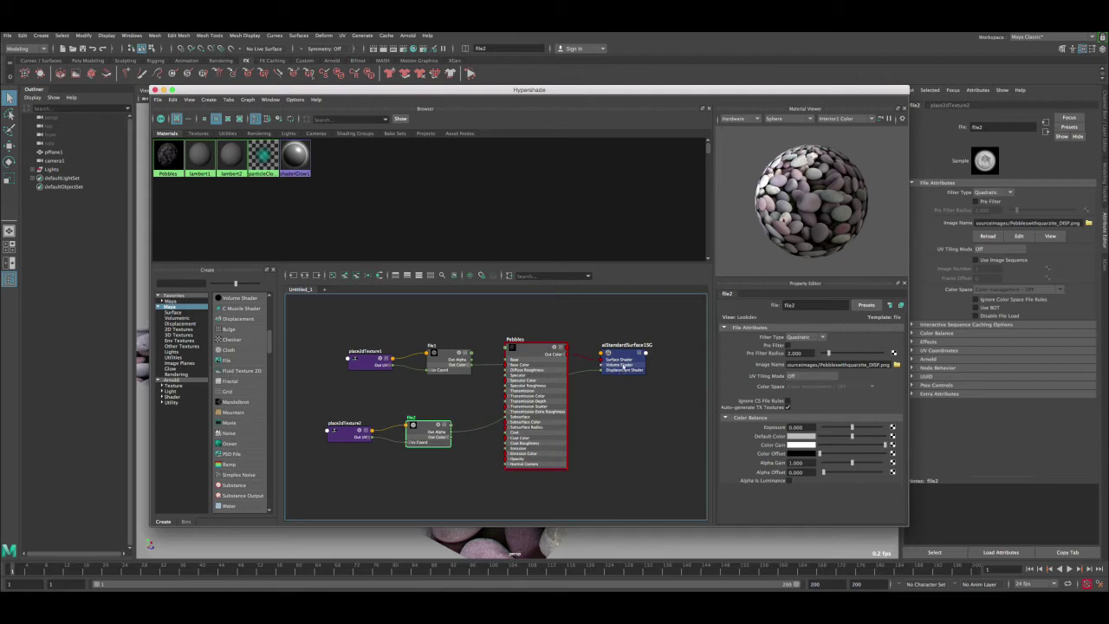
click(623, 370)
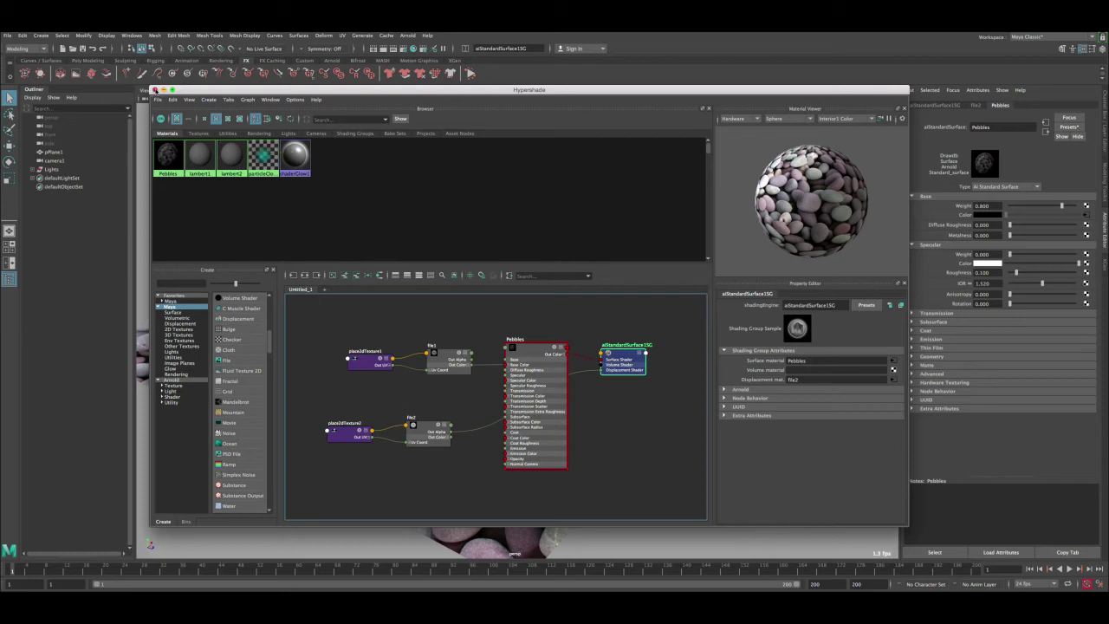
click(155, 89)
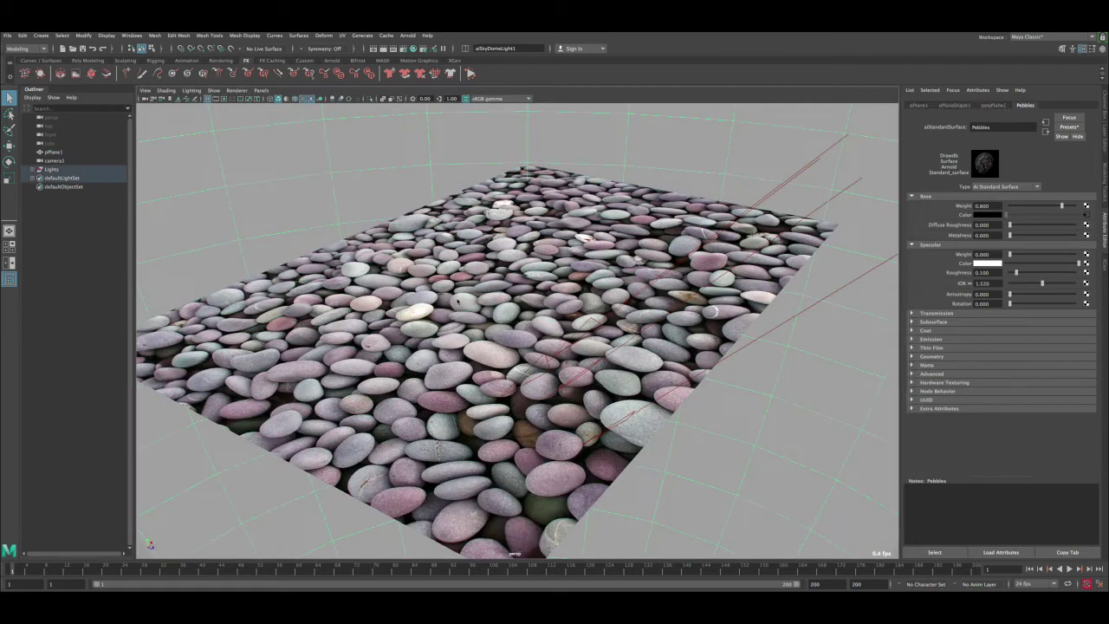
Switch to the camera1 view, review an Arnold render of the pebble plane, and close the render window.
key(space)
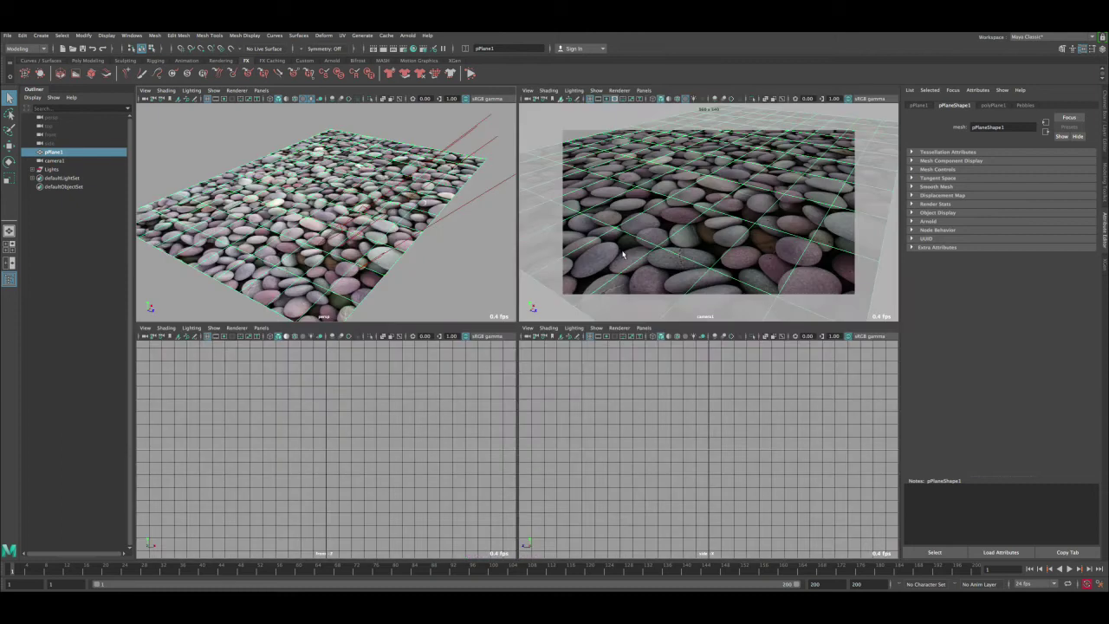
key(space)
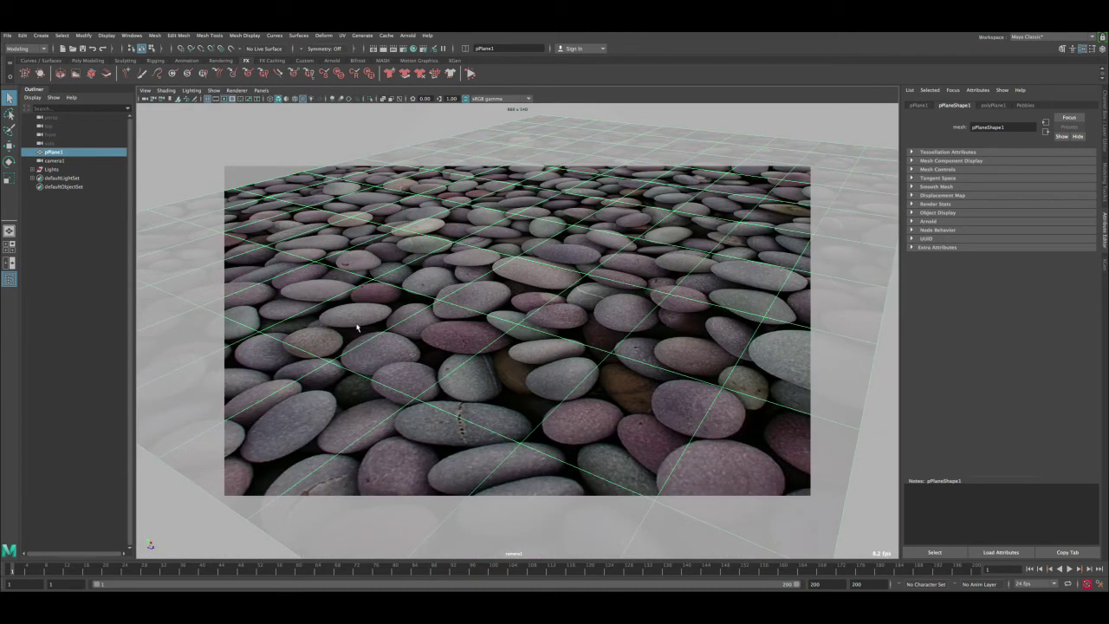
click(384, 49)
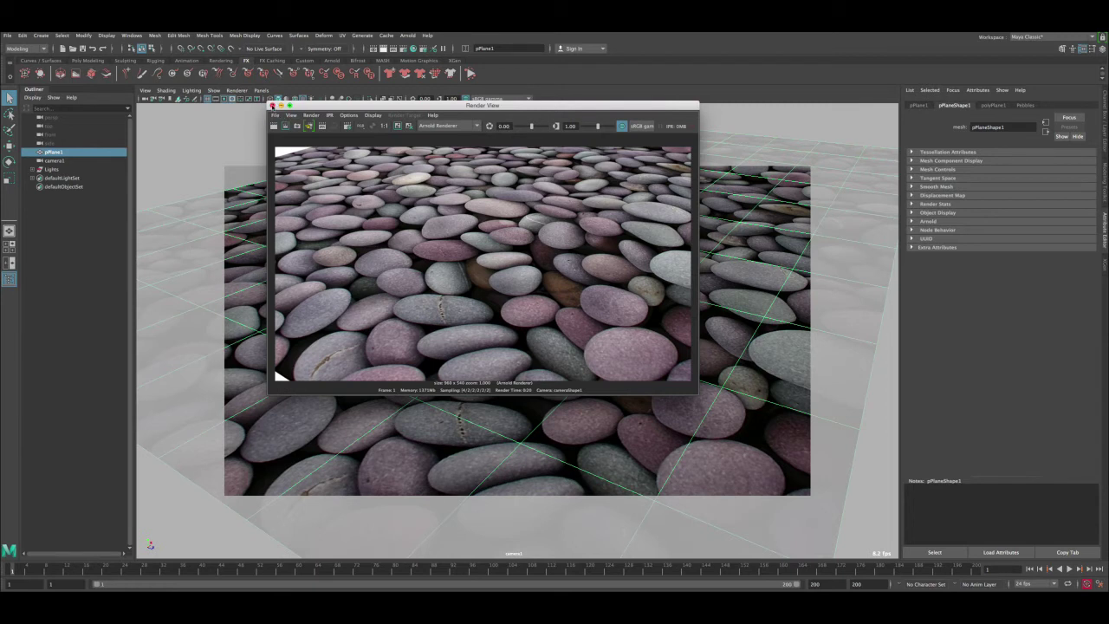
click(397, 125)
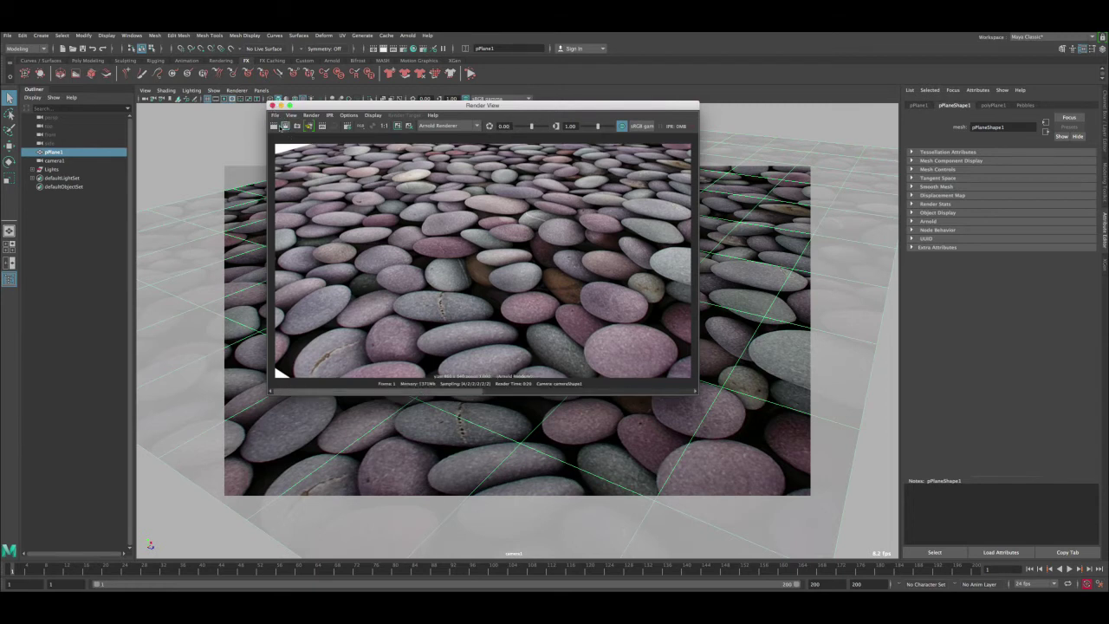
click(272, 105)
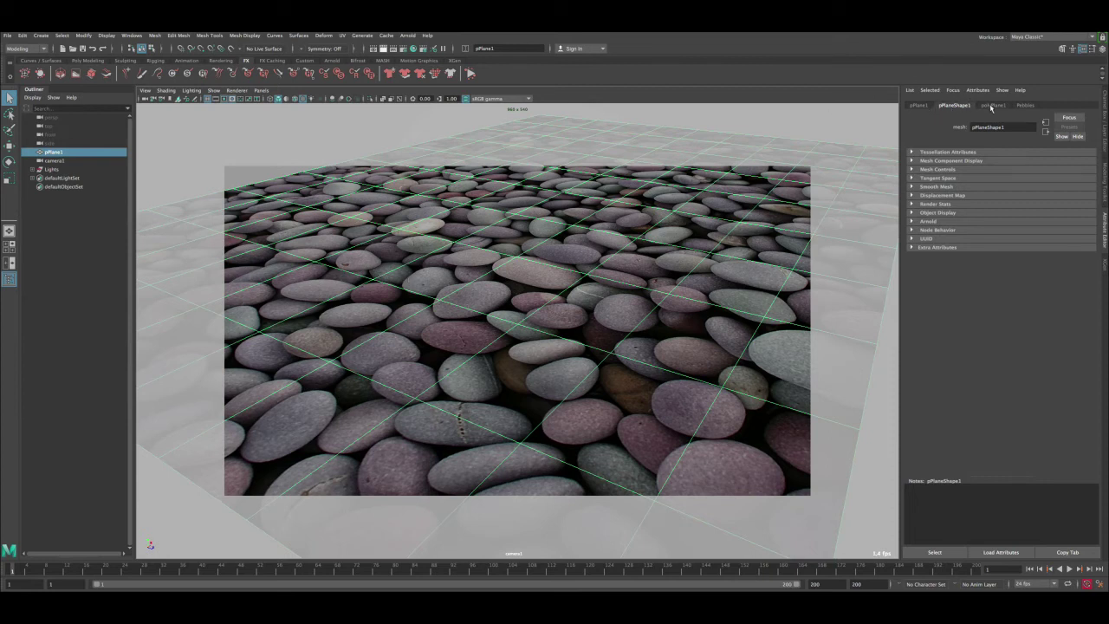
Set the Arnold subdivision type of the plane's shape to catclark.
click(1025, 105)
click(951, 106)
click(929, 222)
scroll(1086, 242, down, 1)
click(943, 422)
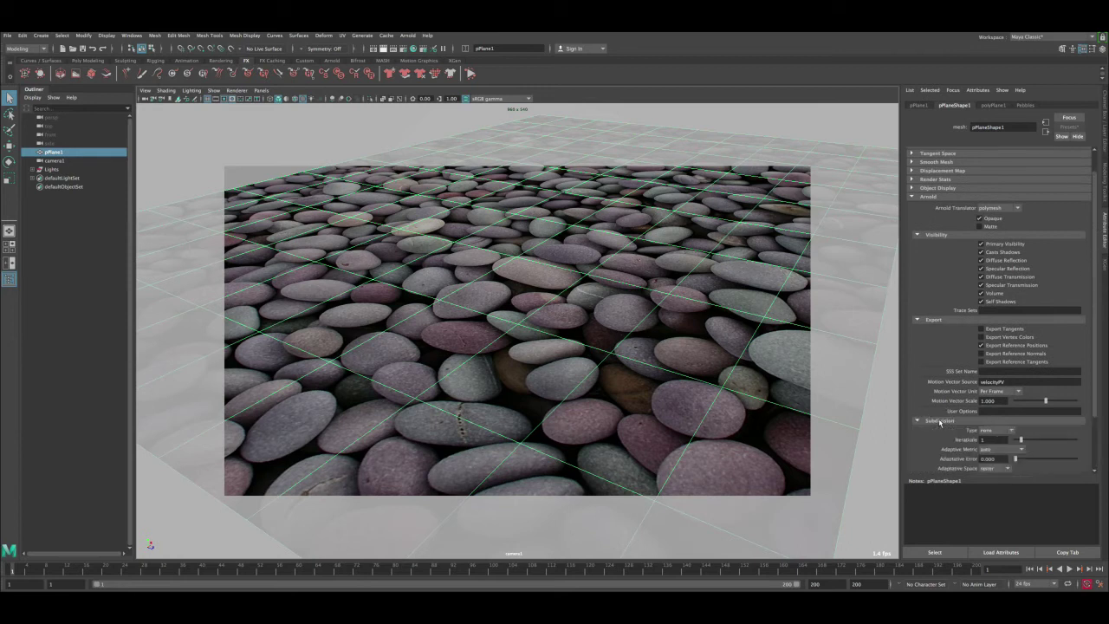
scroll(1094, 376, down, 1)
scroll(1095, 376, down, 2)
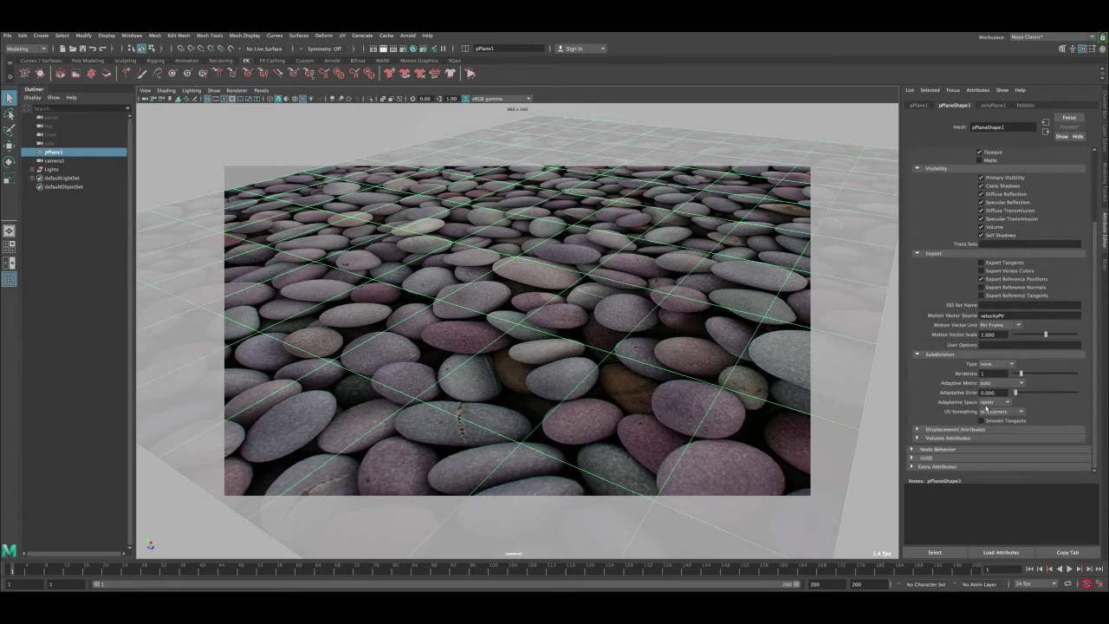
click(985, 363)
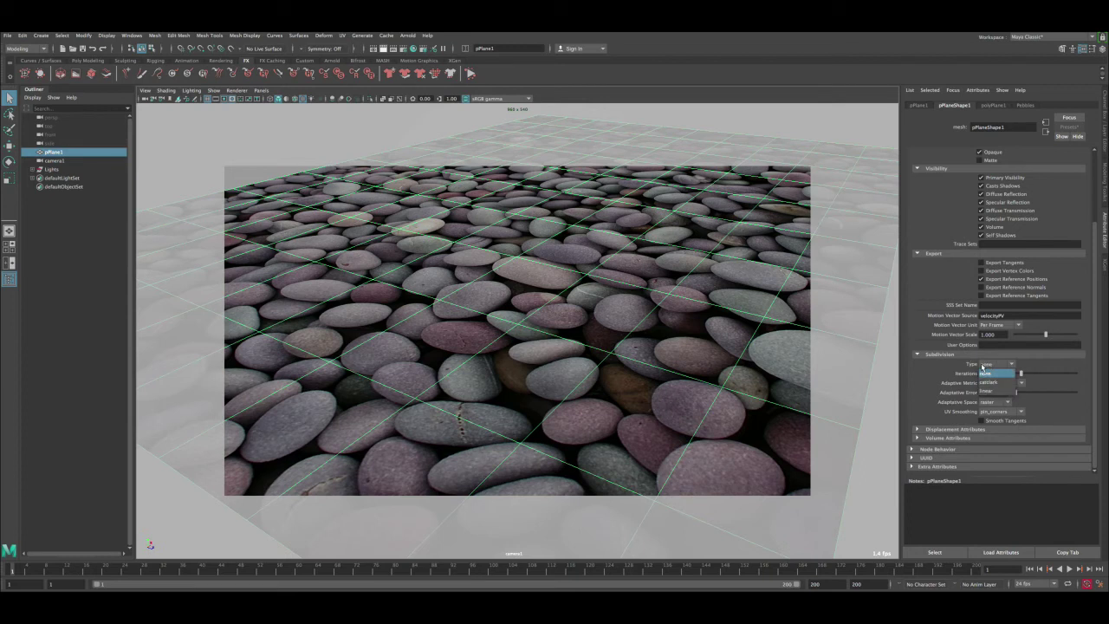
click(986, 383)
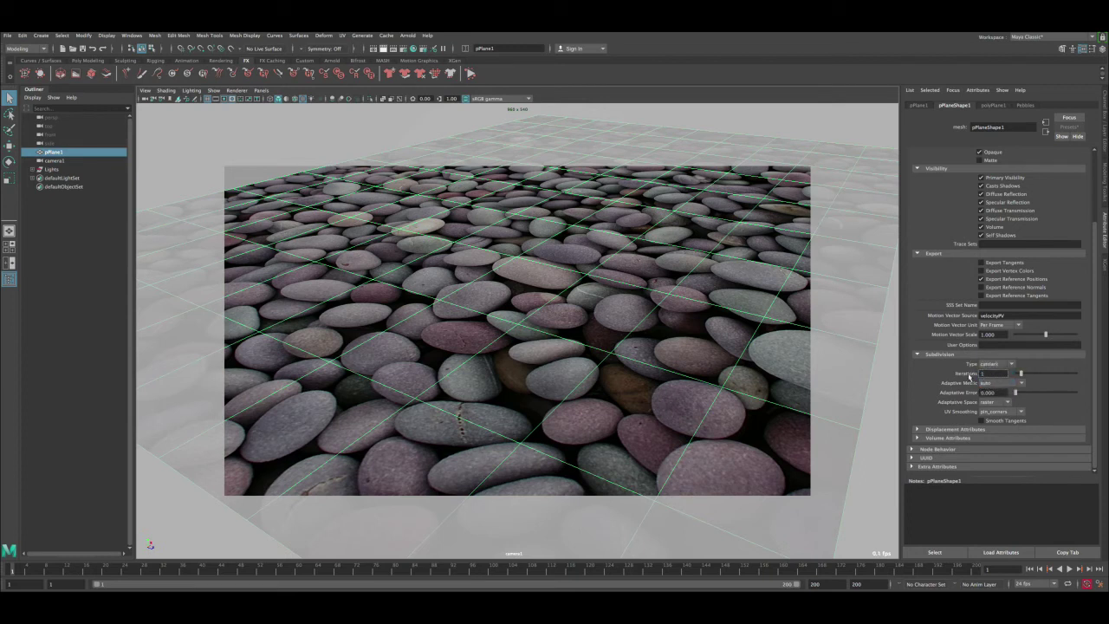
Show the plane shape's Arnold displacement attributes beneath its subdivision settings.
double_click(984, 373)
click(947, 429)
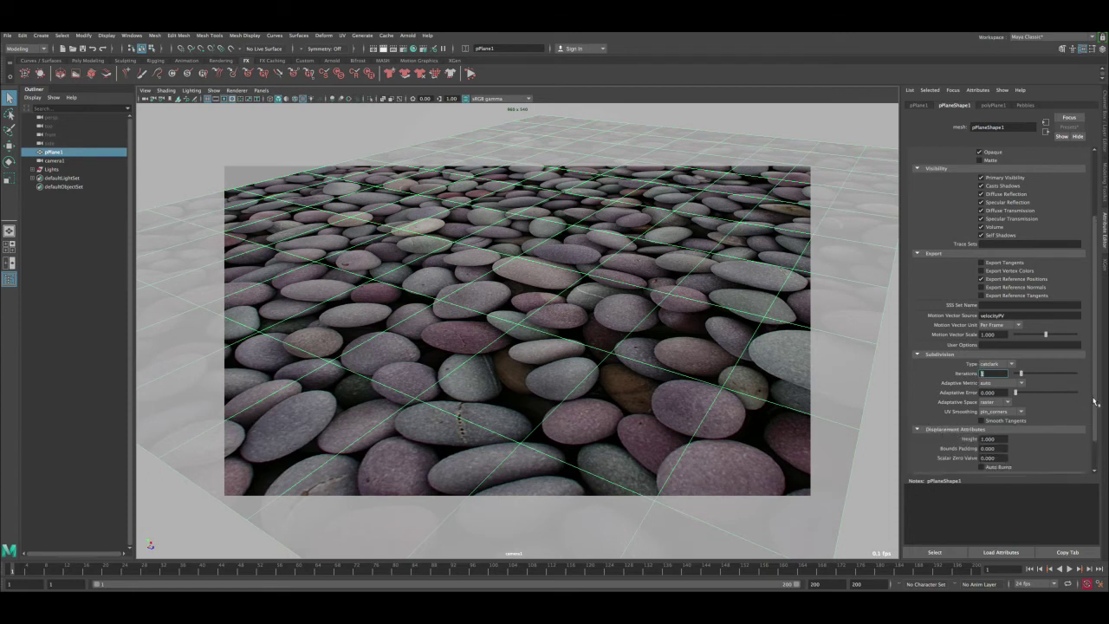
scroll(1053, 422, down, 2)
double_click(996, 403)
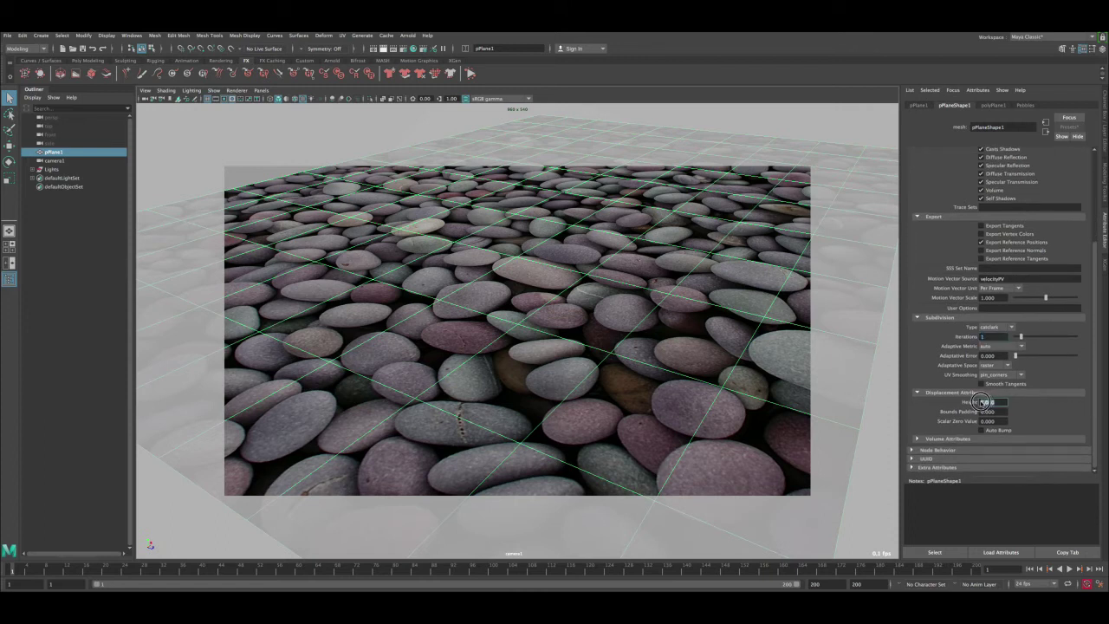
key(Tab)
click(993, 402)
Render the plane in the Arnold RenderView and set its debug shading to Wireframe.
click(405, 35)
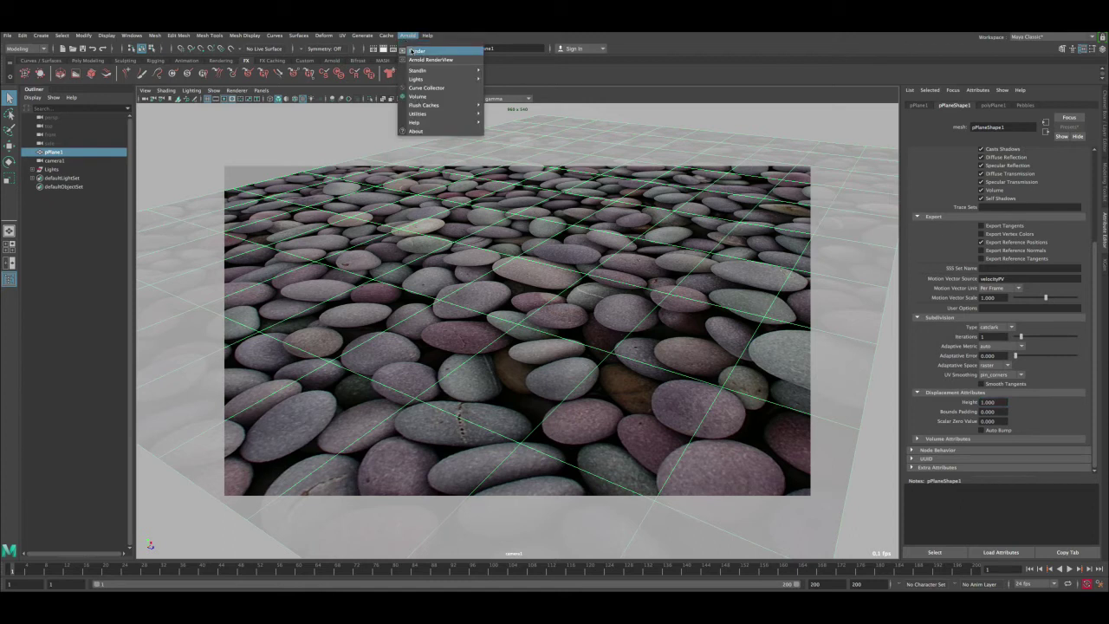
click(415, 51)
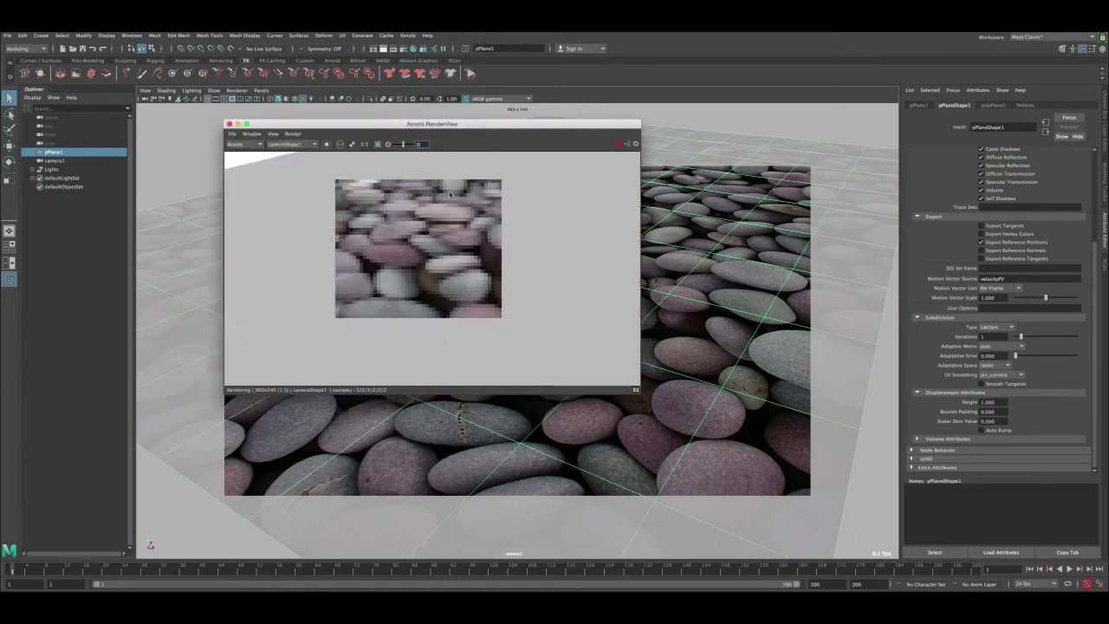
drag(428, 121, 459, 124)
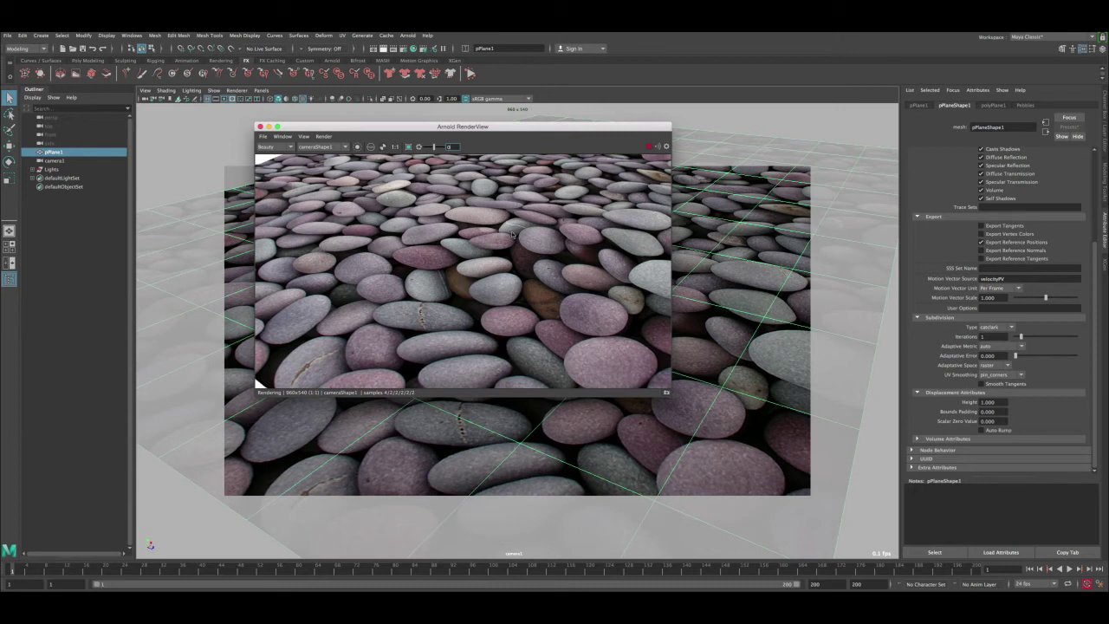
click(323, 136)
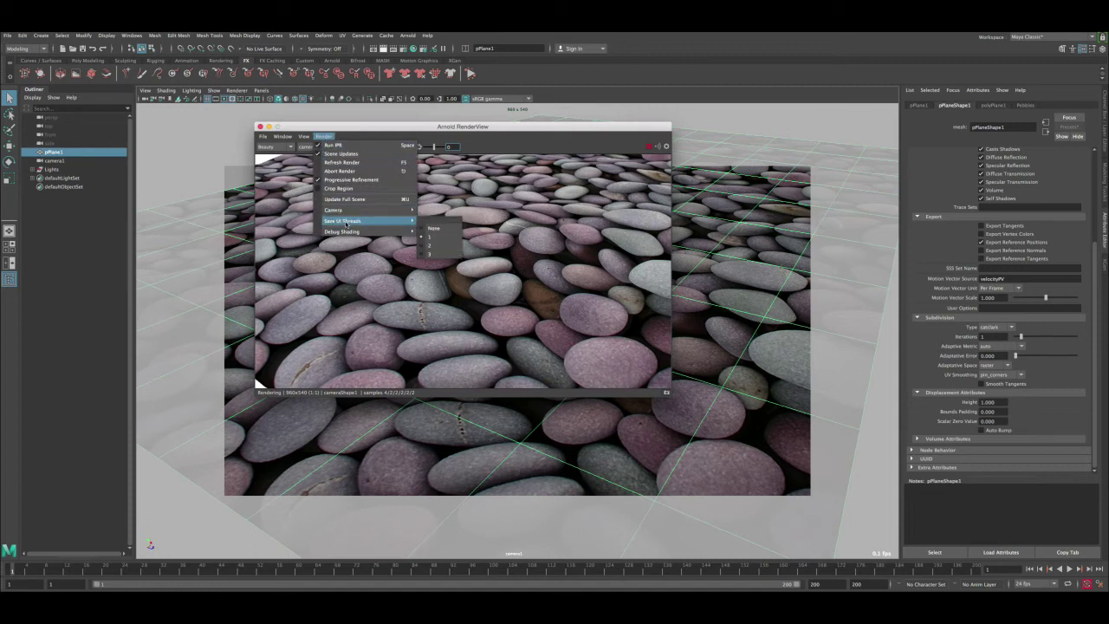
mouse_move(346, 232)
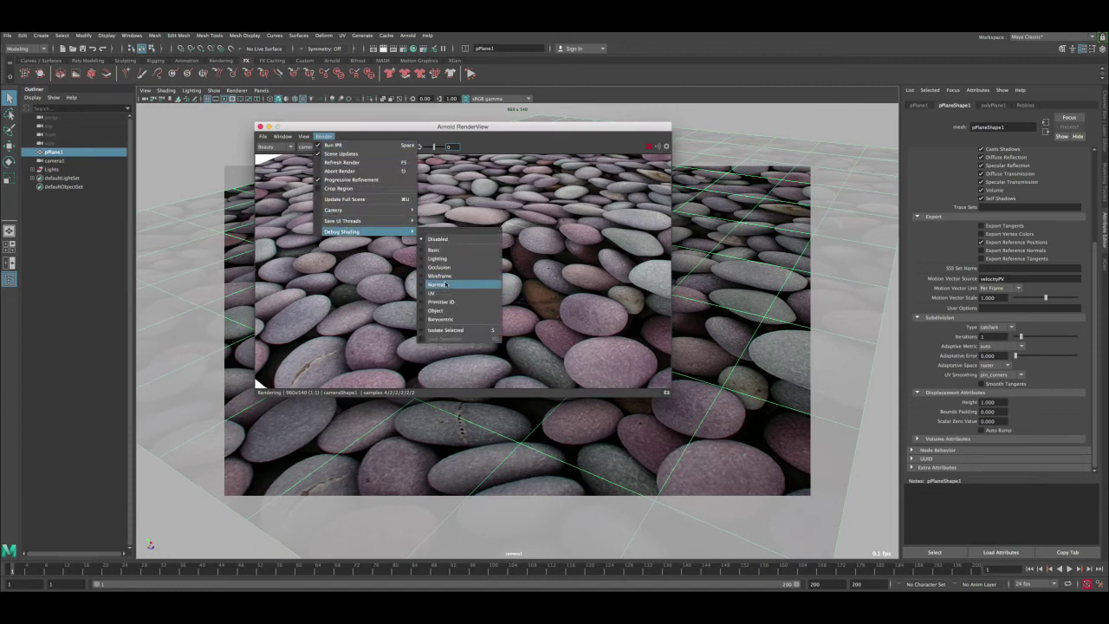
click(440, 275)
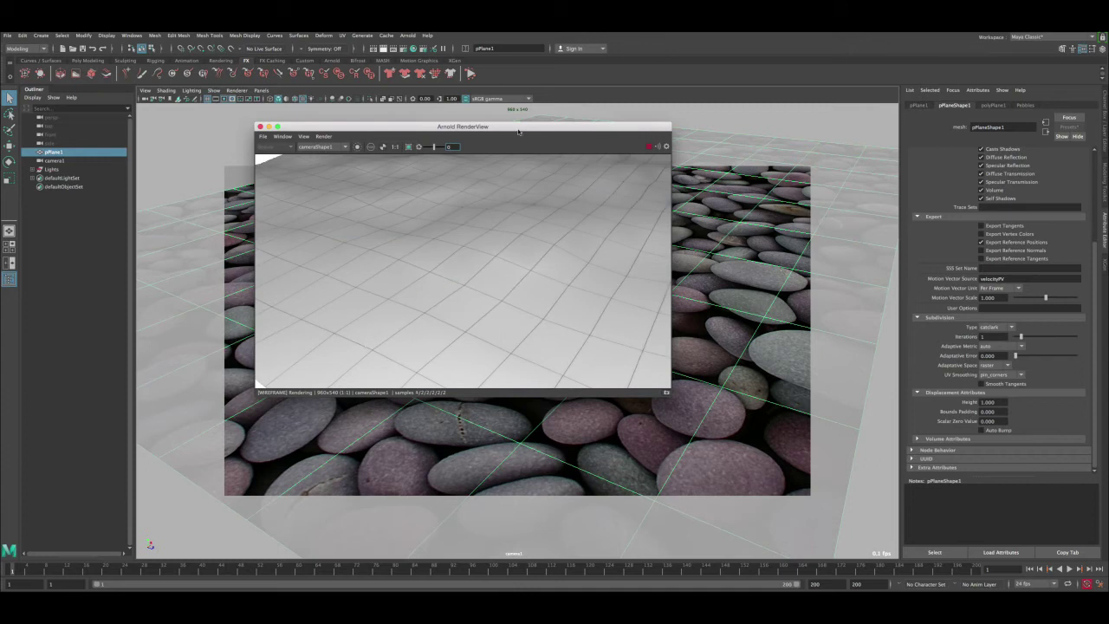
drag(518, 128, 503, 126)
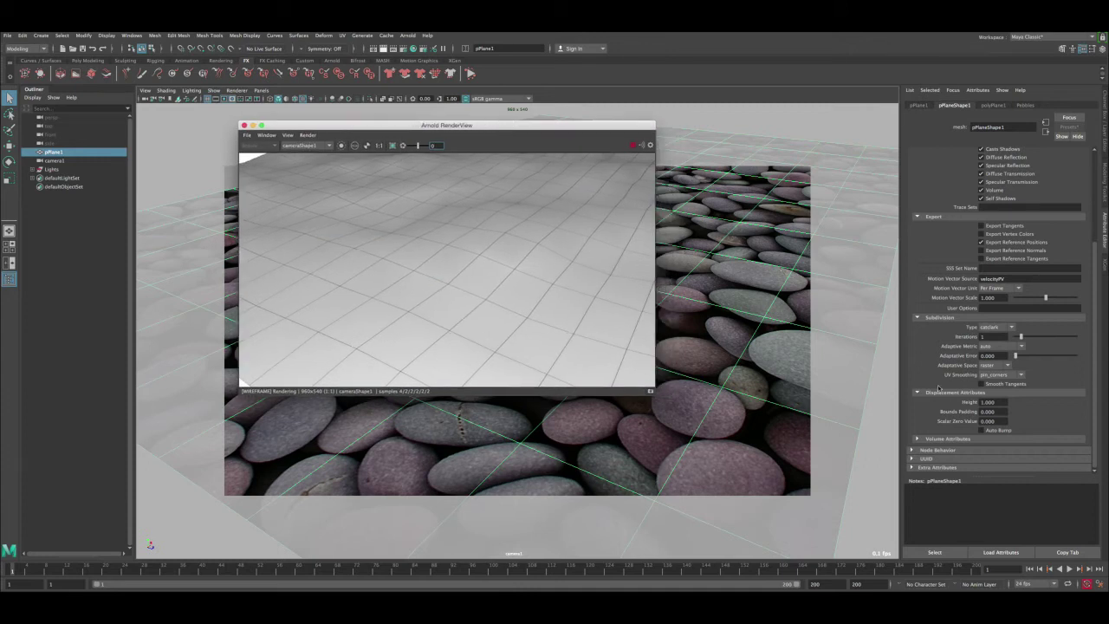
Compare the wireframe render with subdivision type none, then restore the type to catclark.
click(994, 326)
click(992, 324)
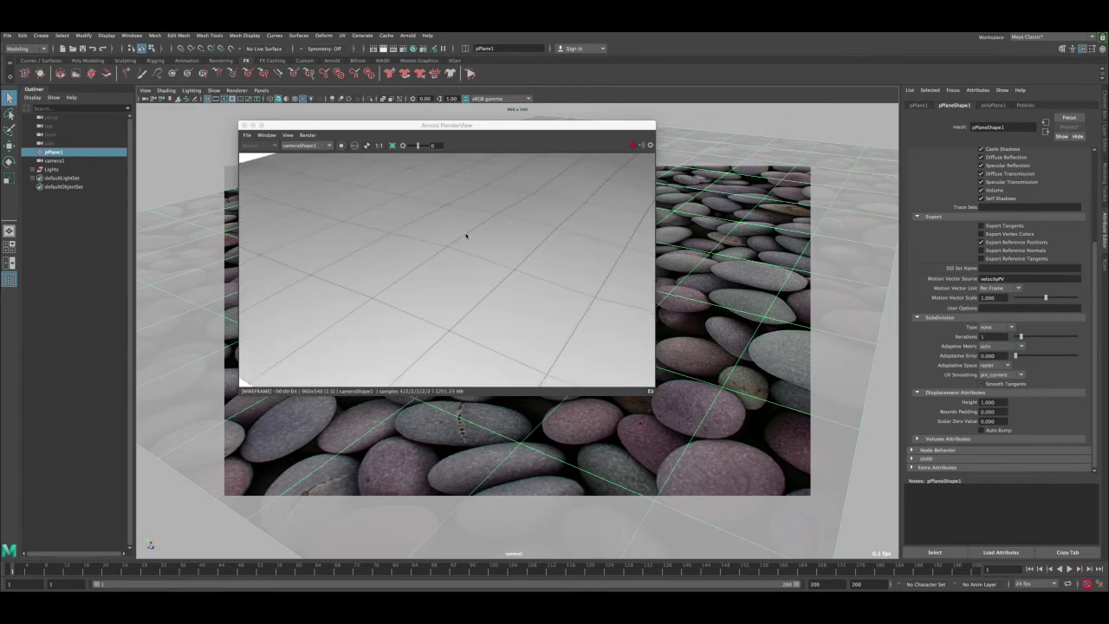
click(995, 326)
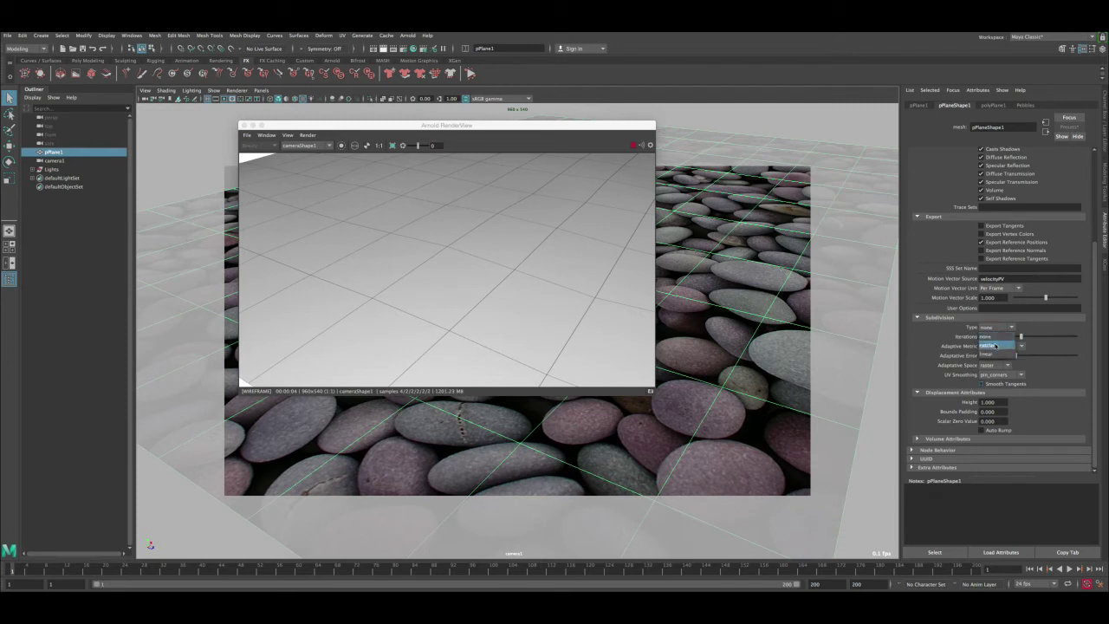
click(990, 334)
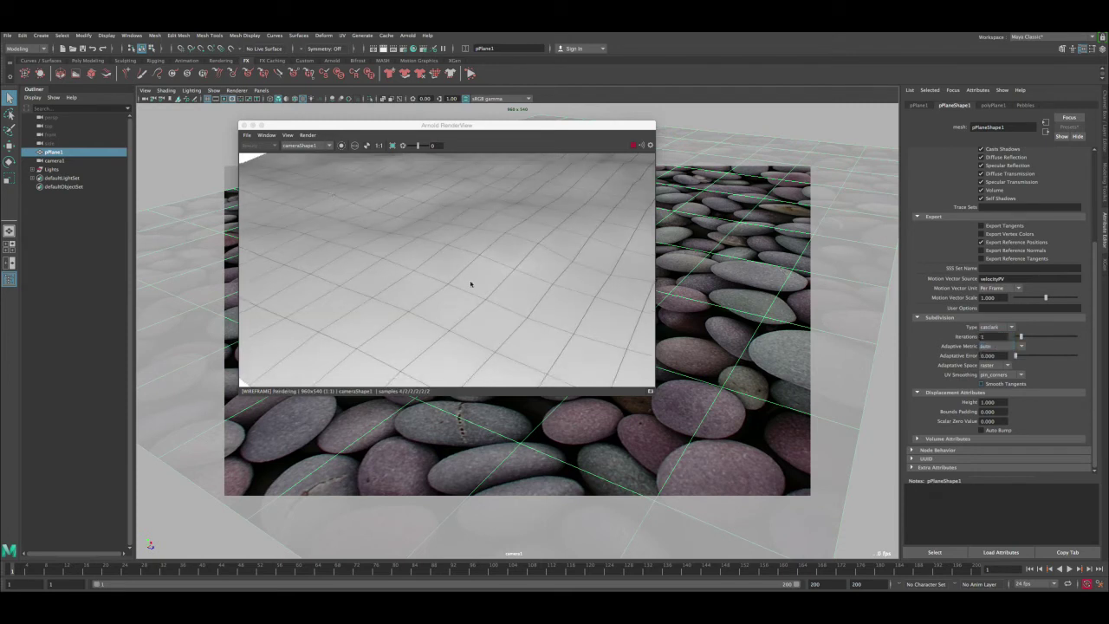
drag(468, 123, 465, 110)
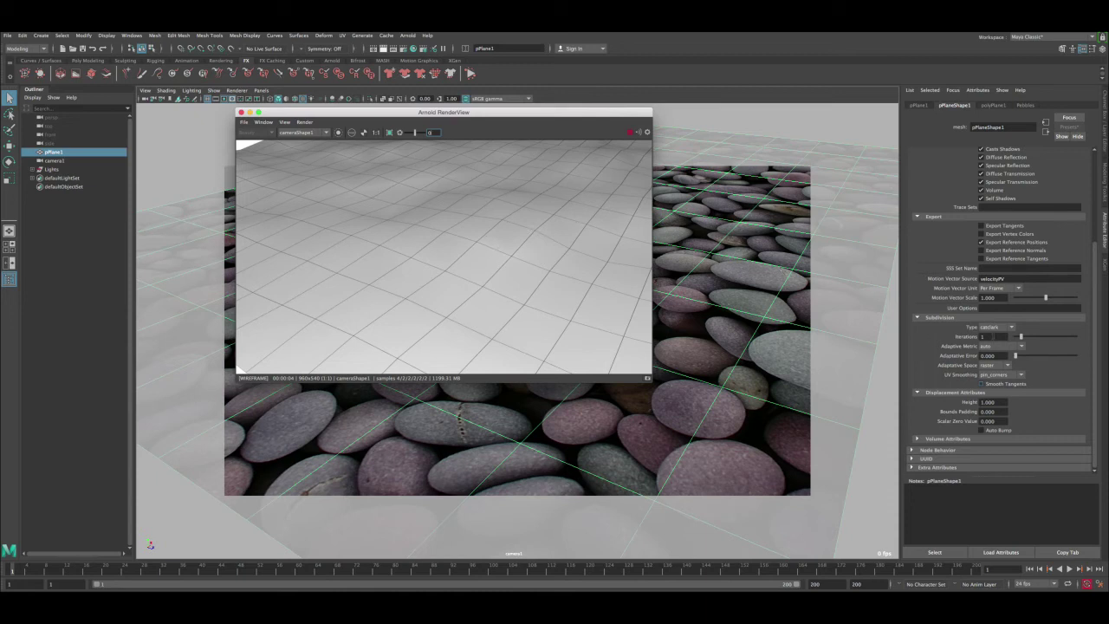
Set the subdivision iterations of the plane's shape to 4 to test a denser mesh.
click(964, 341)
double_click(986, 336)
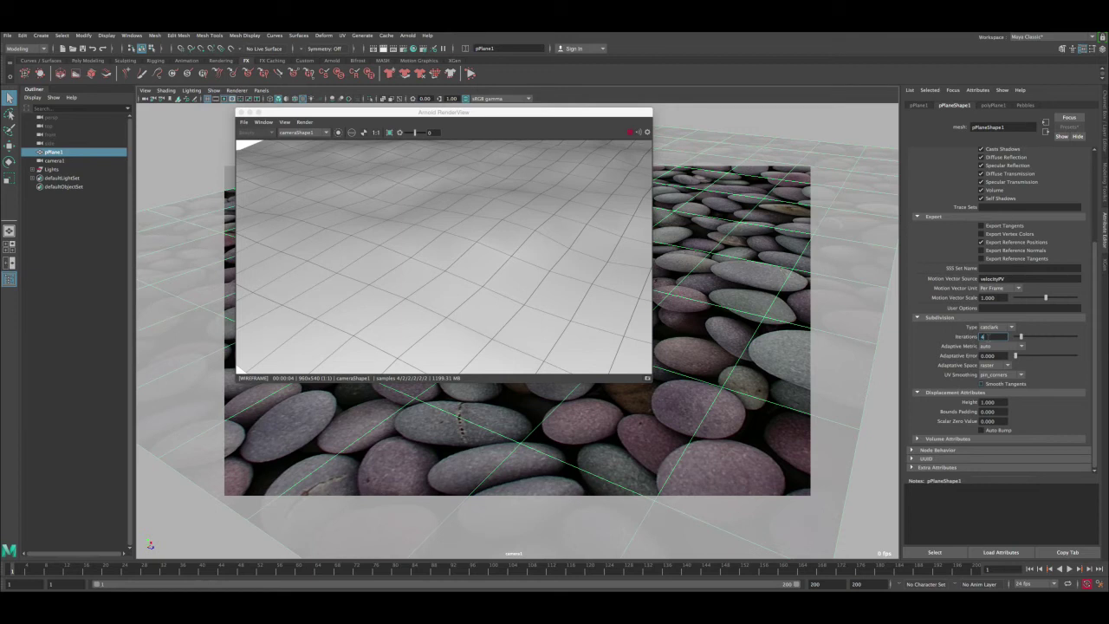
text(4)
key(Return)
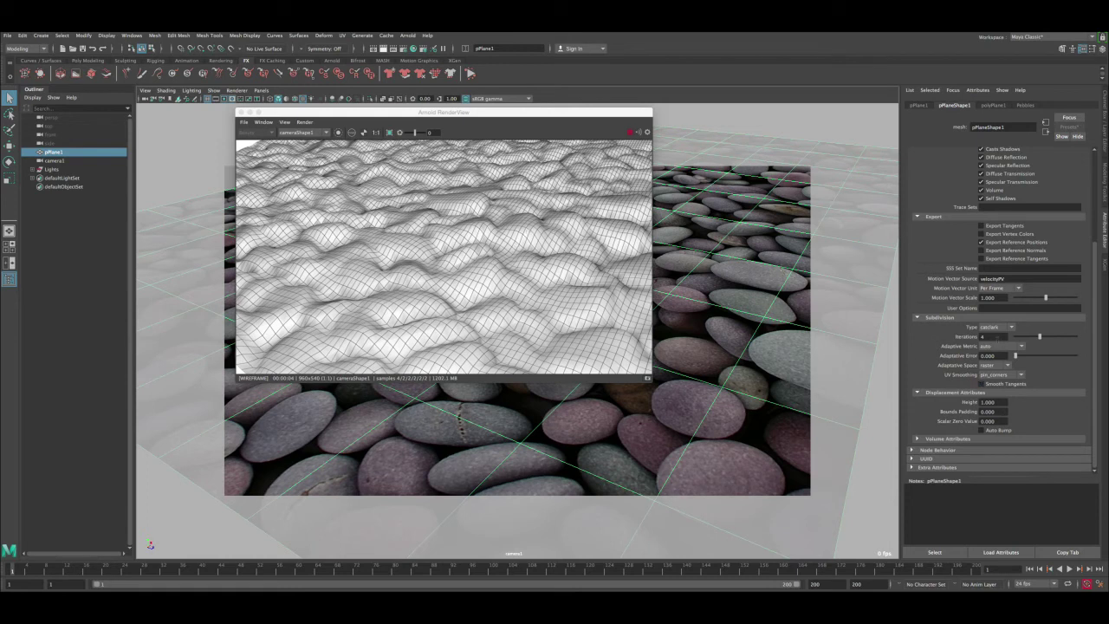
Set the displacement bounds padding to 1 and the subdivision iterations of the plane's shape to 6.
click(992, 411)
text(1)
key(Return)
click(988, 336)
text(6)
key(Return)
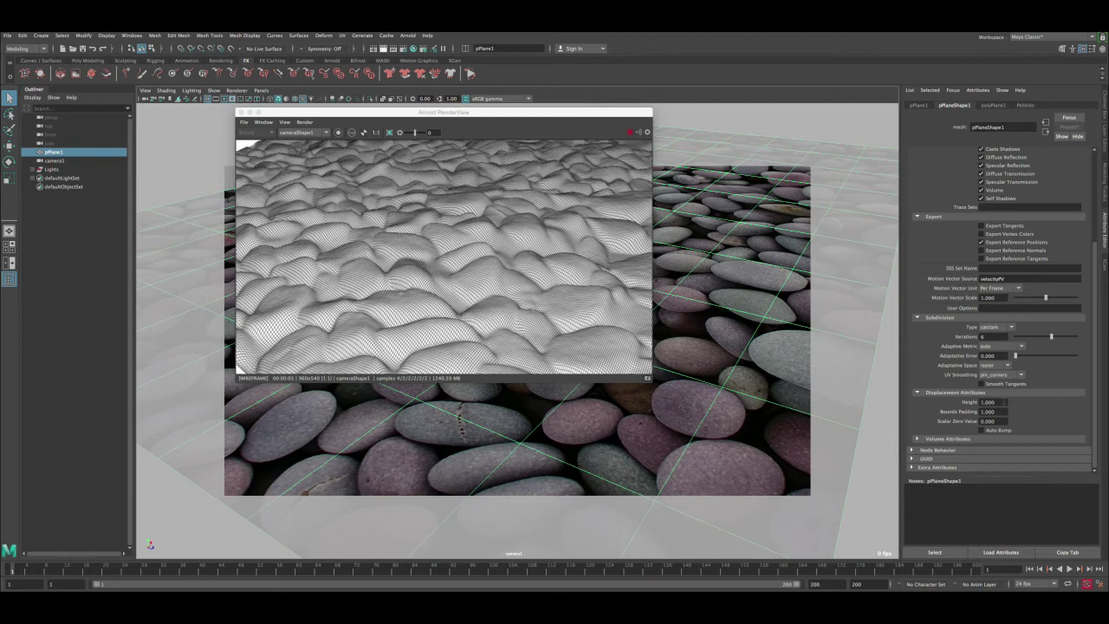
Set the displacement height of the plane's shape to 1.4.
click(989, 402)
text(5)
key(Return)
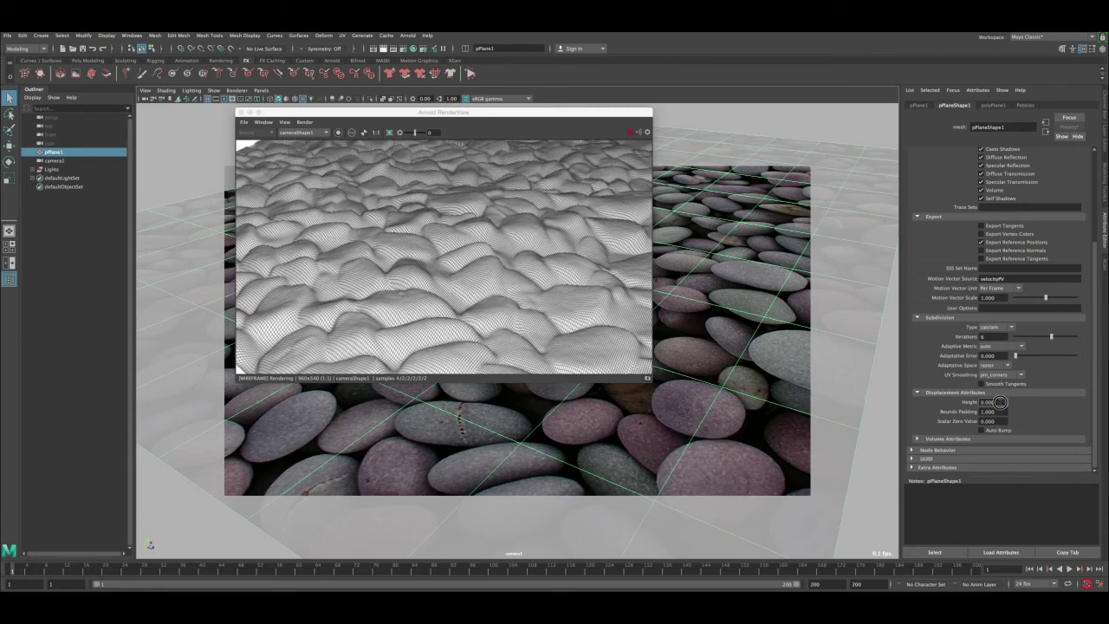
key(Return)
Test the wireframe render with 5 subdivision iterations, then return the iterations to 6.
click(986, 336)
text(5)
key(Return)
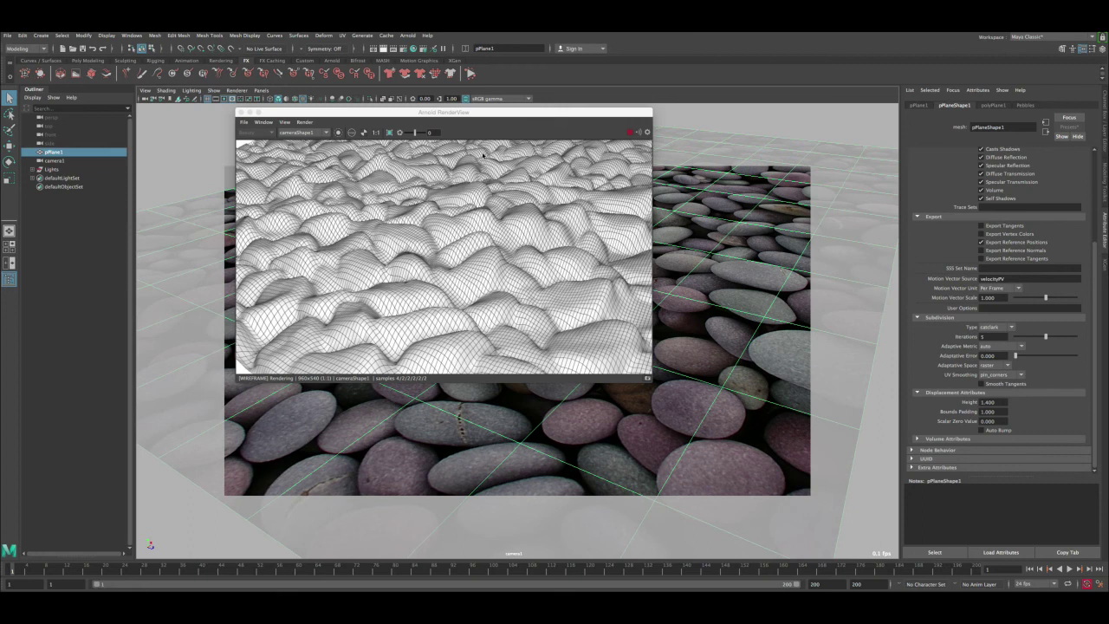
click(988, 336)
text(6)
key(Return)
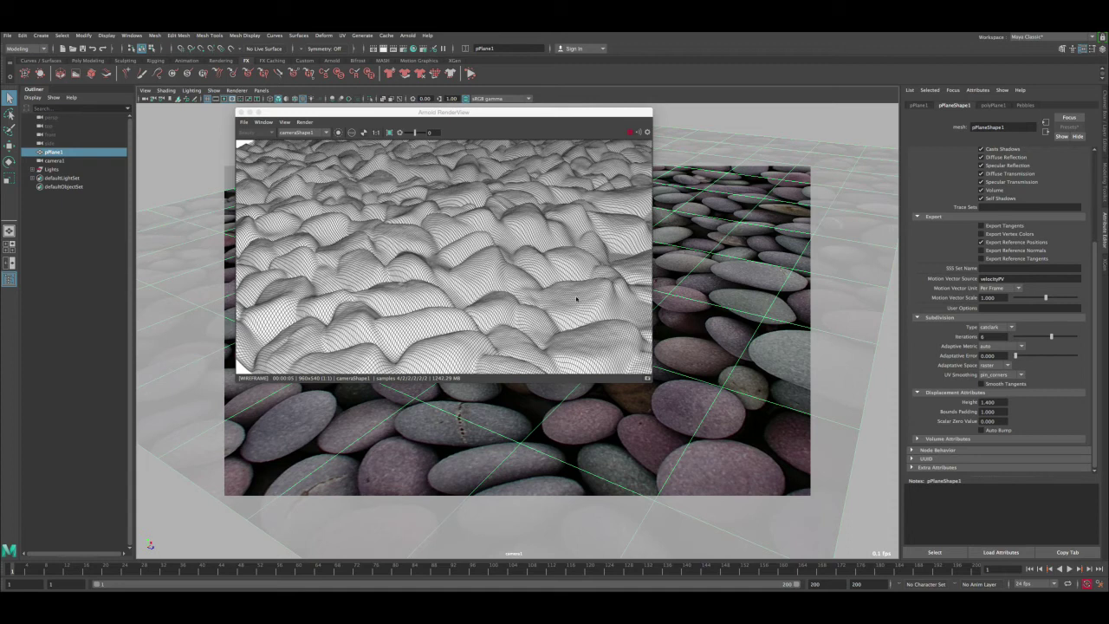
Close the wireframe render, review a fresh render of the displaced pebbles in the Render View, and close it.
click(240, 113)
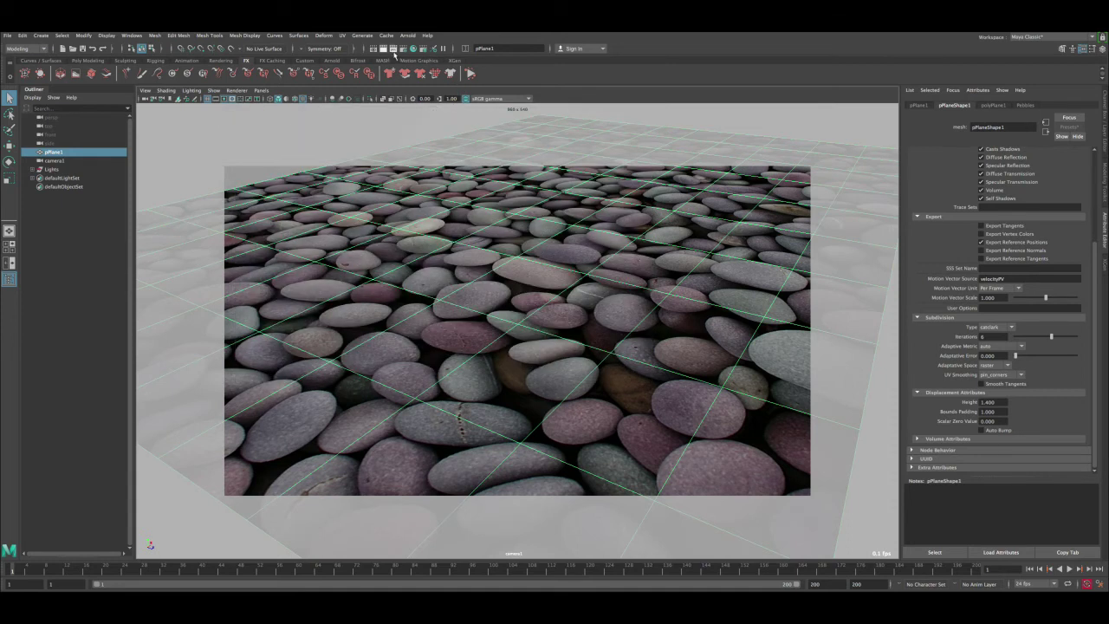
click(374, 49)
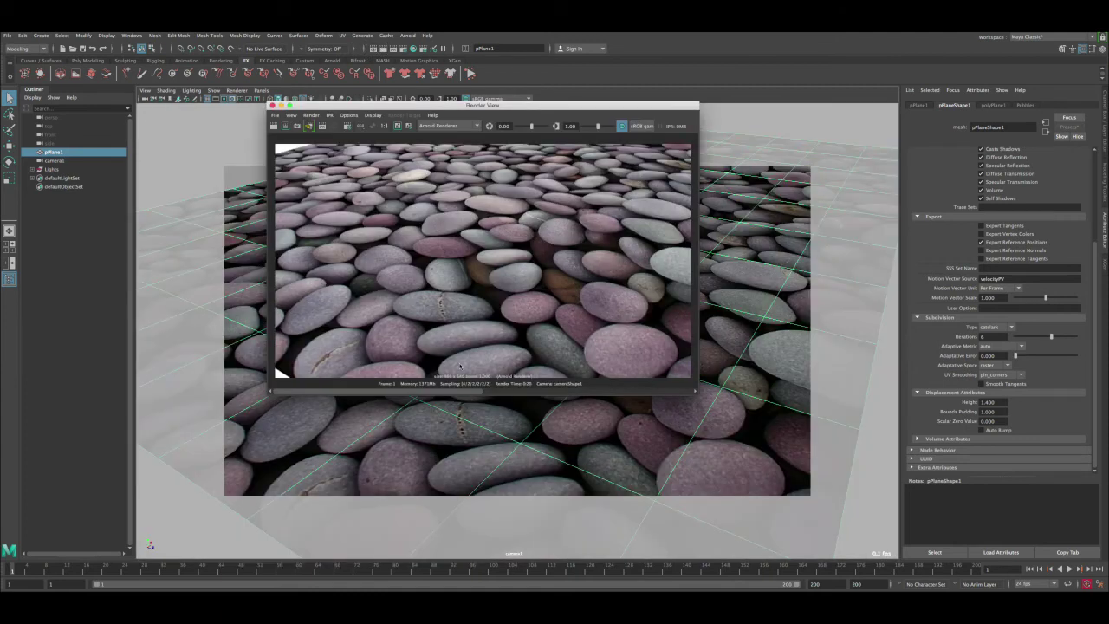
click(308, 126)
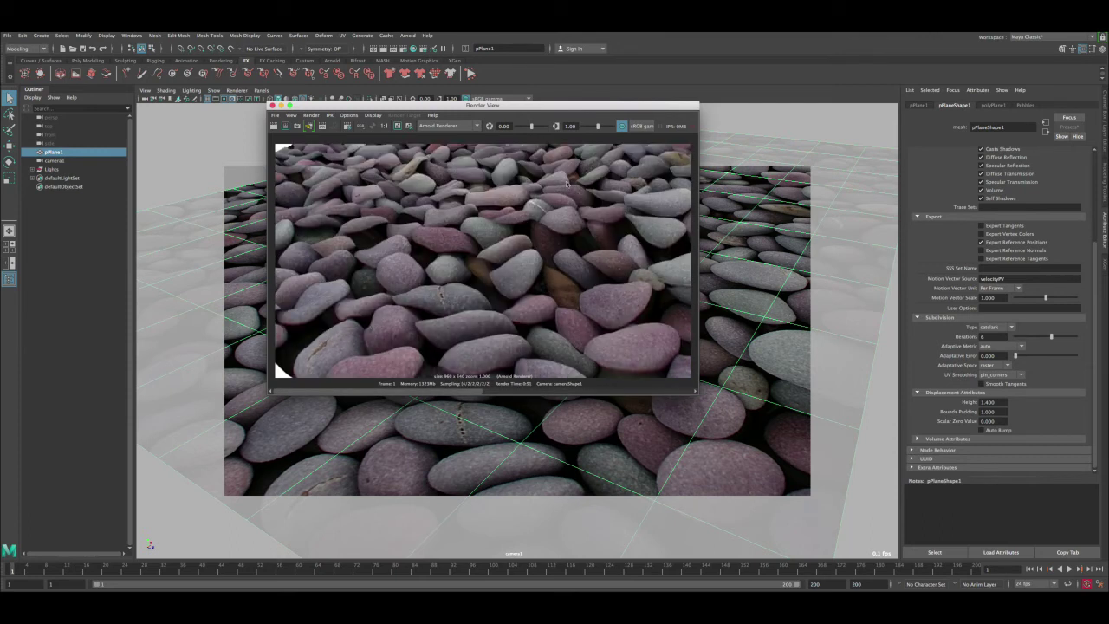
drag(459, 388, 512, 391)
click(271, 105)
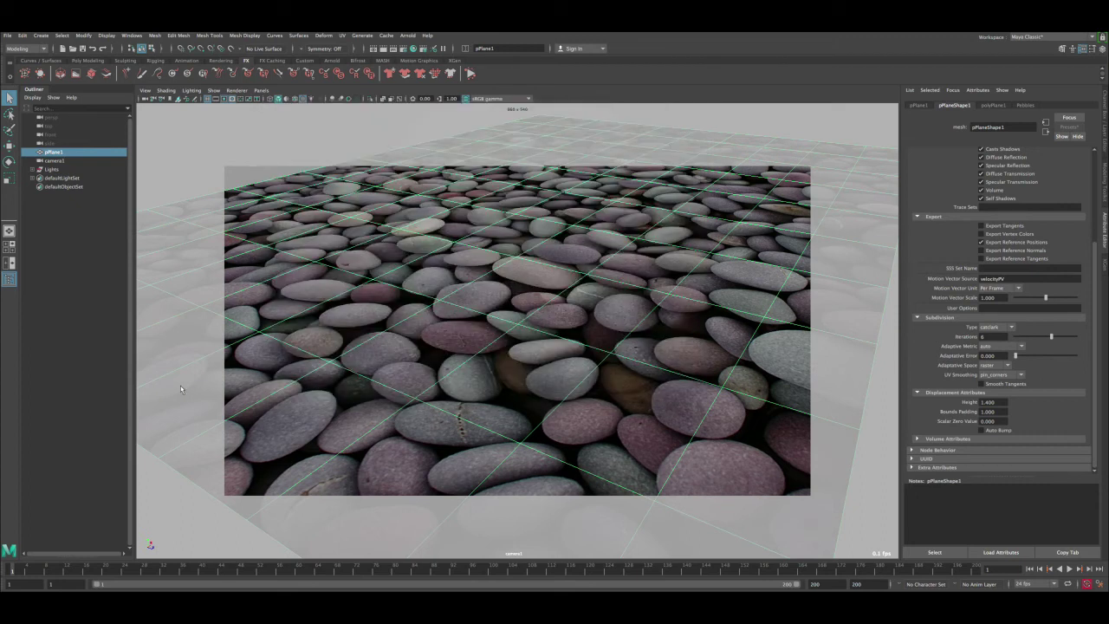
Go to frame 131 and render the displaced pebble plane from the camera1 view.
drag(173, 568, 641, 567)
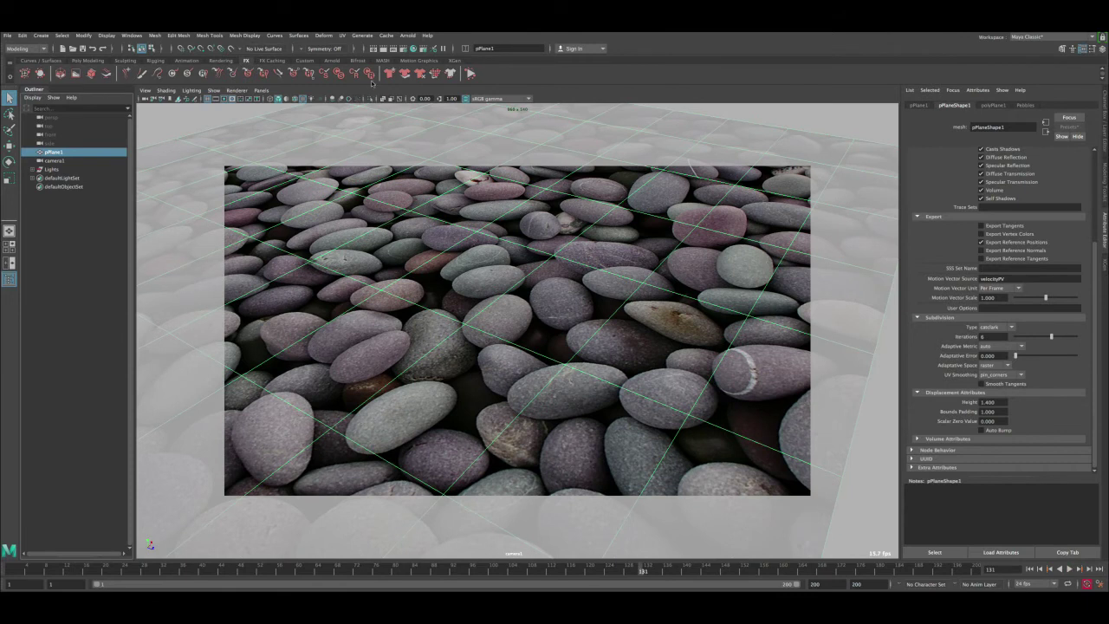
click(384, 52)
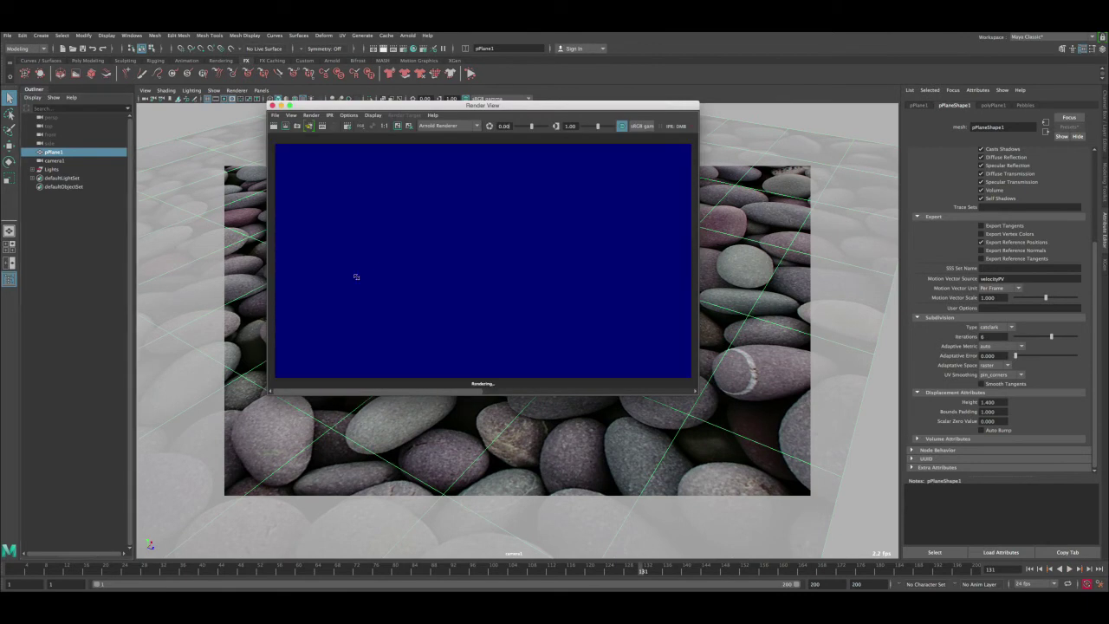
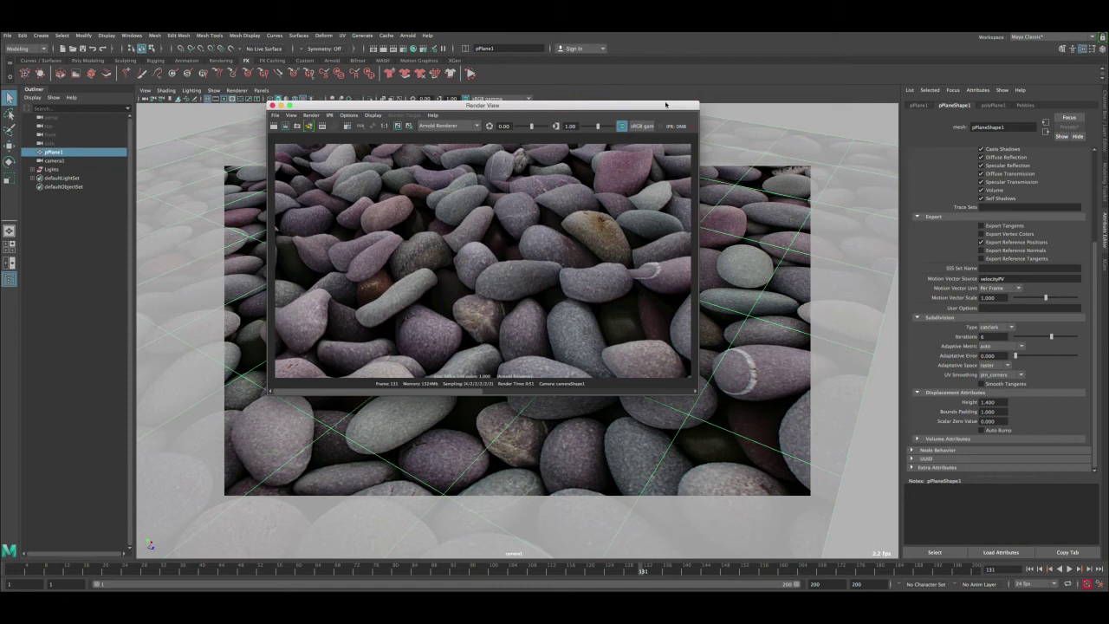
drag(665, 104, 540, 105)
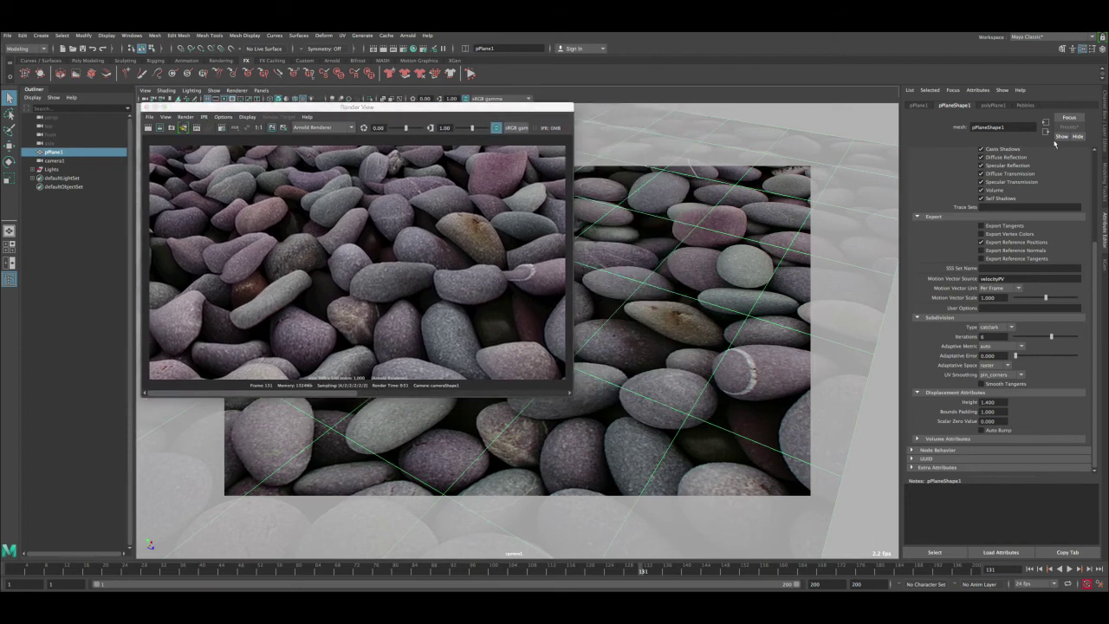
Inspect the Geometry settings of the Pebbles material, including its bump mapping, alongside the render.
click(1025, 105)
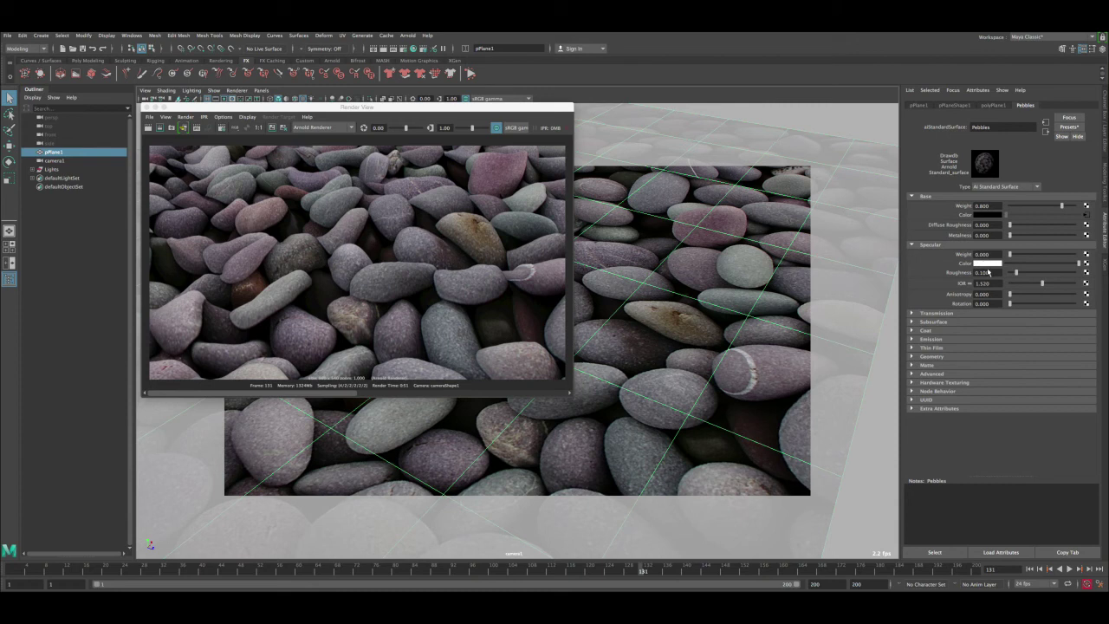
click(931, 356)
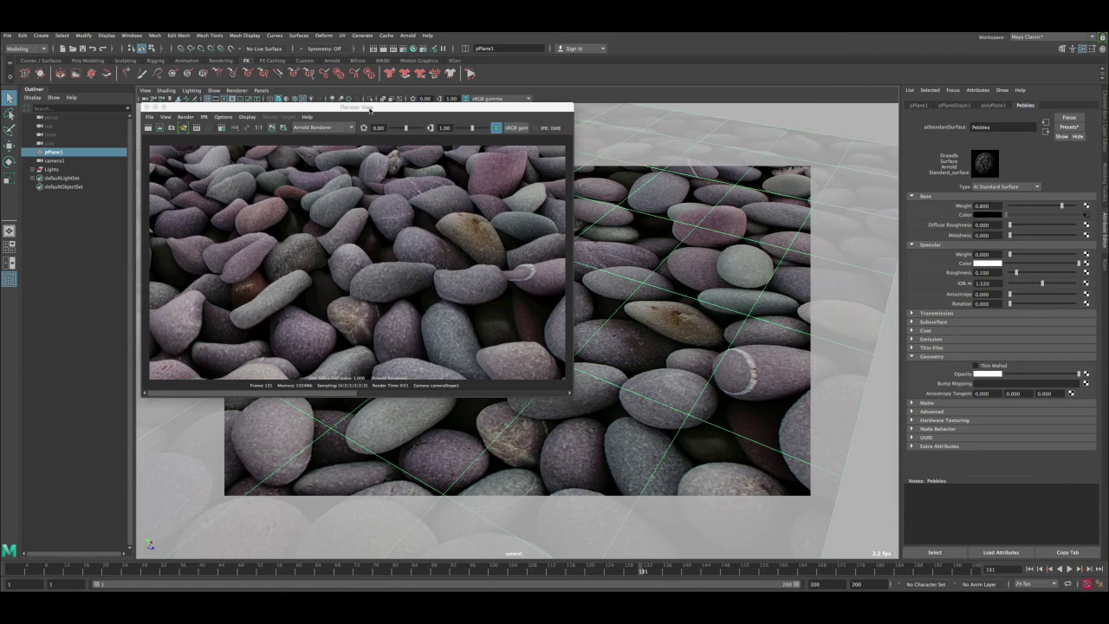
drag(370, 109, 531, 134)
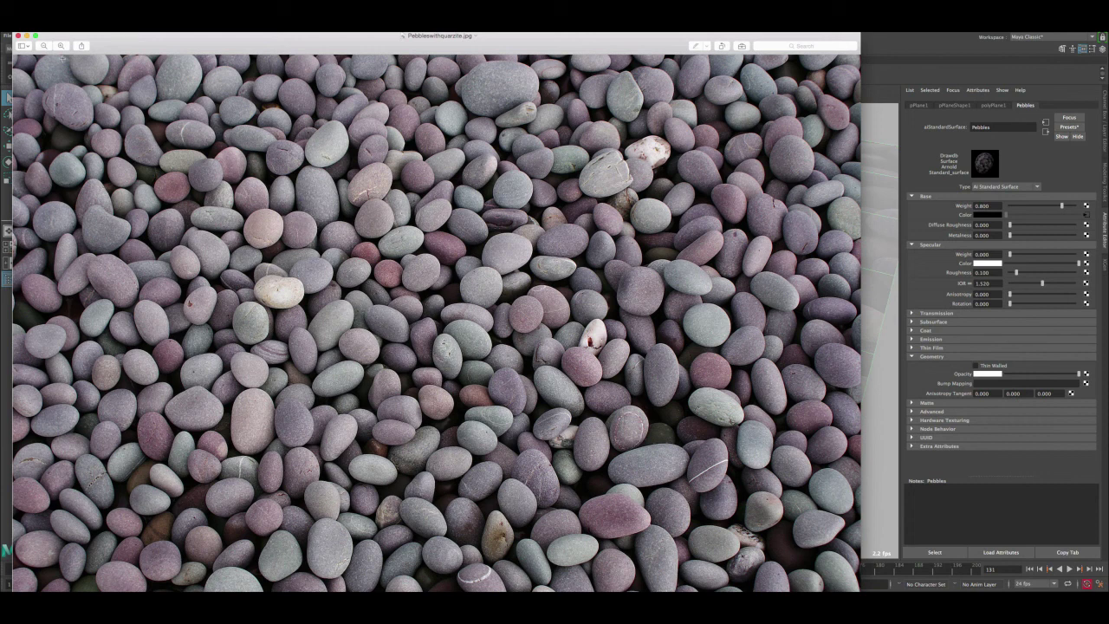
Close the Pebbleswithquarzite.jpg photo and mark a region across the middle of the rendered pebbles.
click(27, 36)
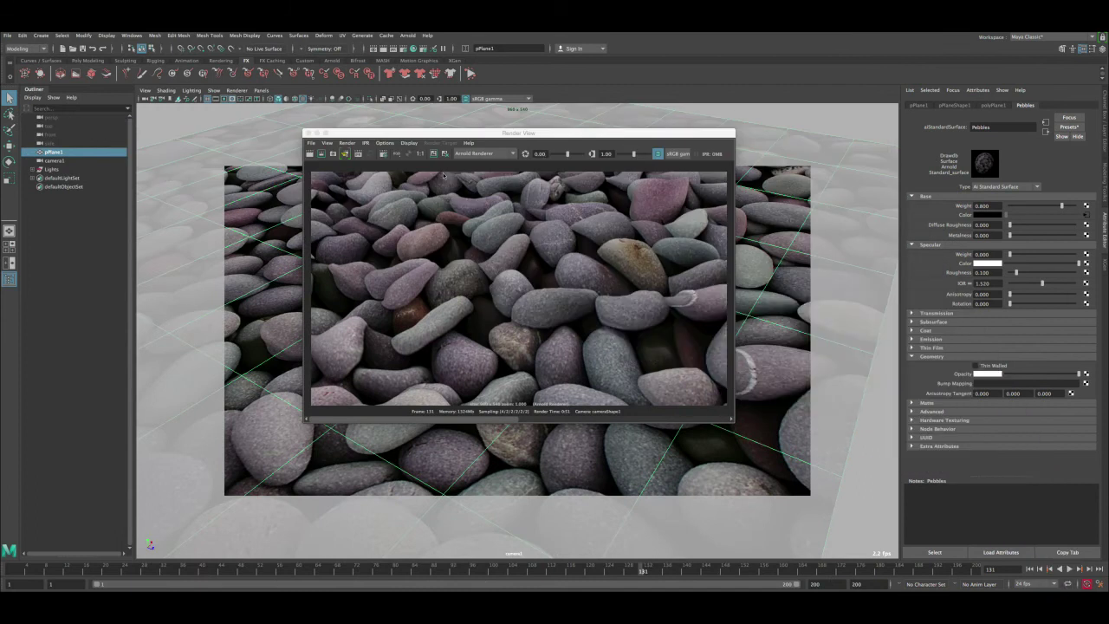
drag(426, 136, 454, 135)
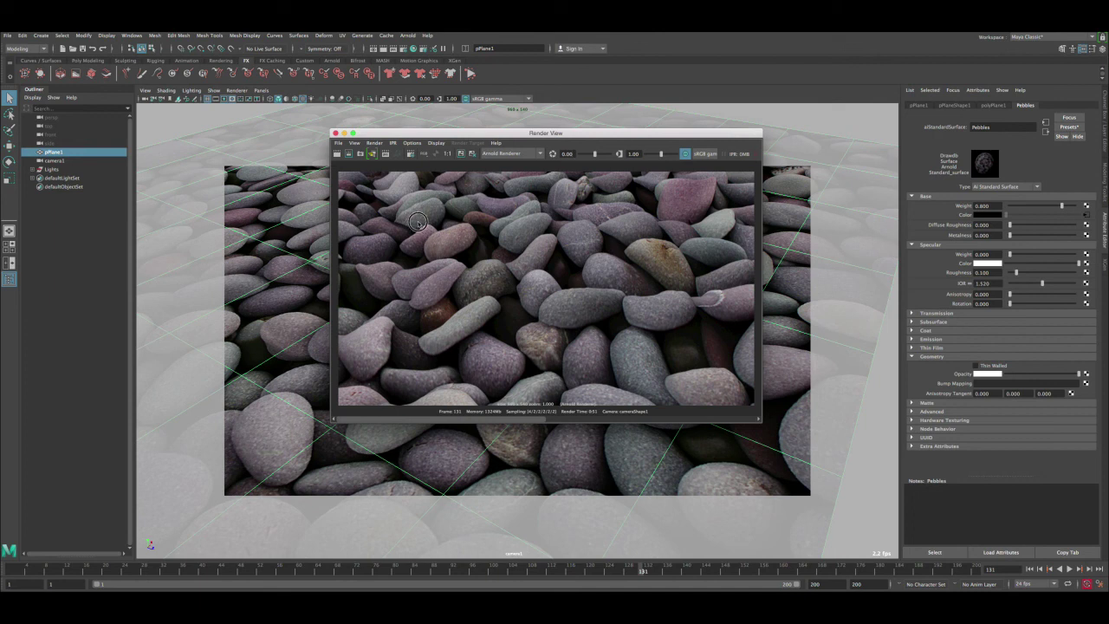
drag(420, 227, 688, 356)
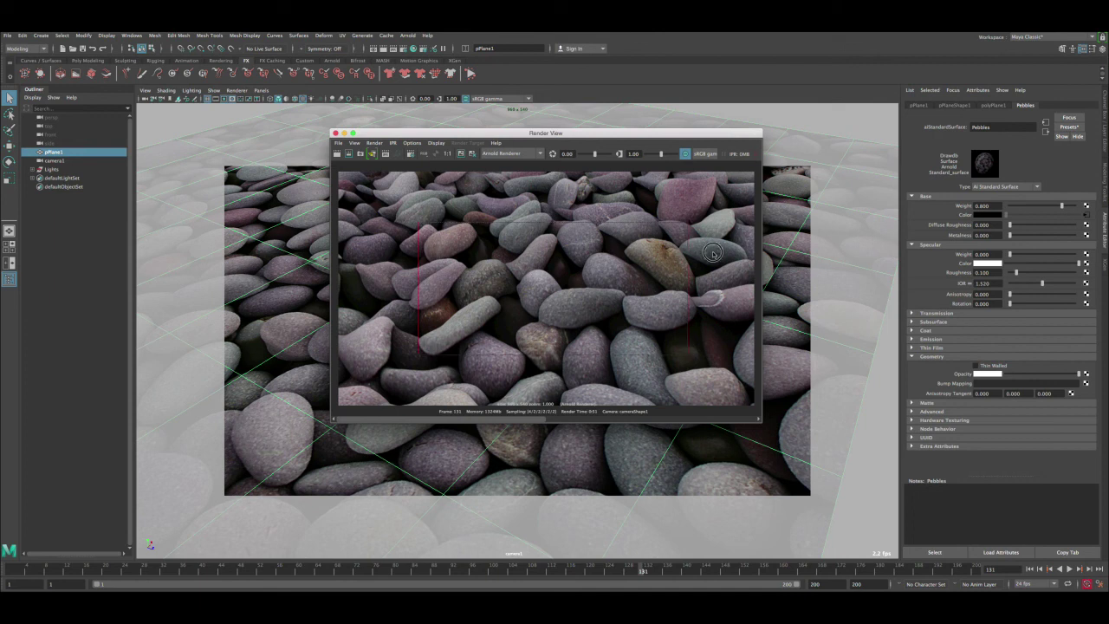